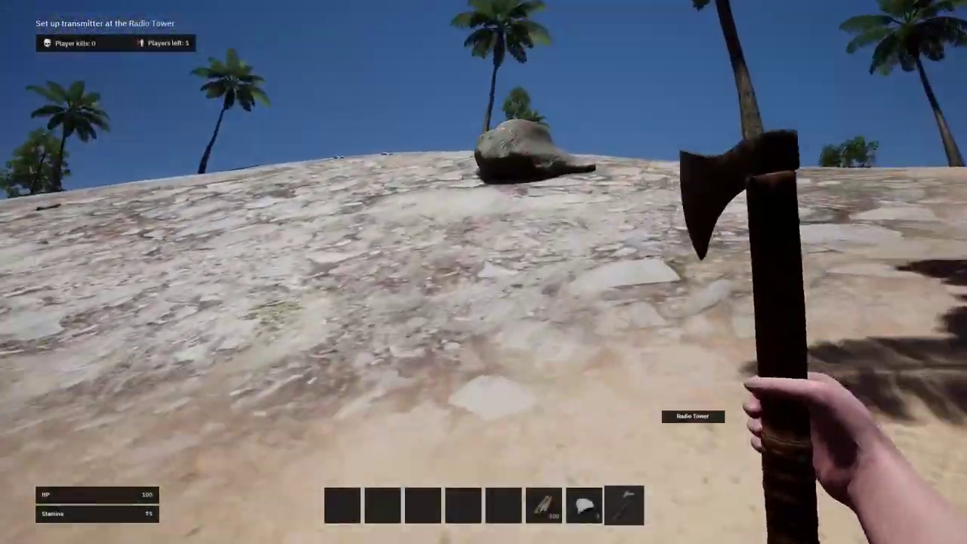
Pick up the block-shaped item on the rocky slope and show the Weapons recipes for crafting
{"action": "key", "text": "q"}
{"action": "key", "text": "Tab"}
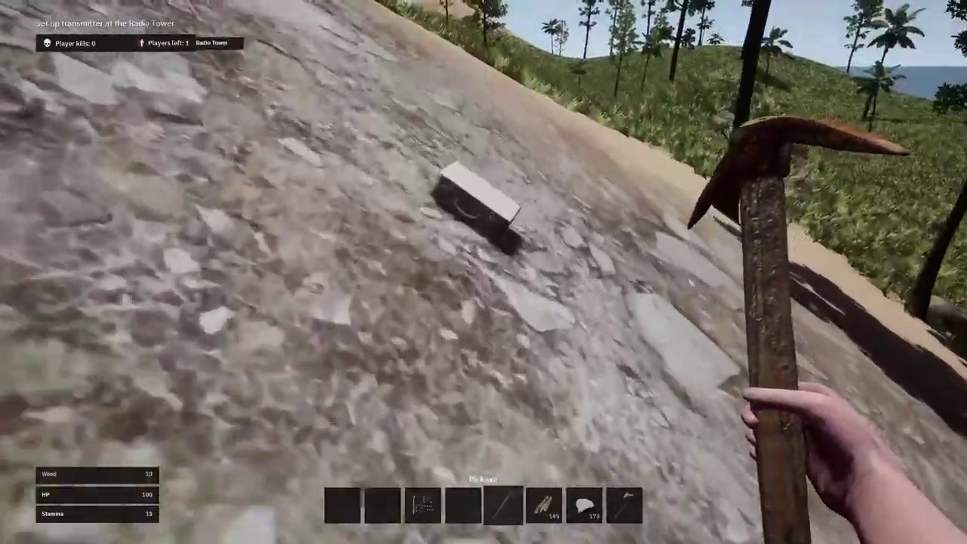
{"action": "key", "text": "e"}
{"action": "key", "text": "c"}
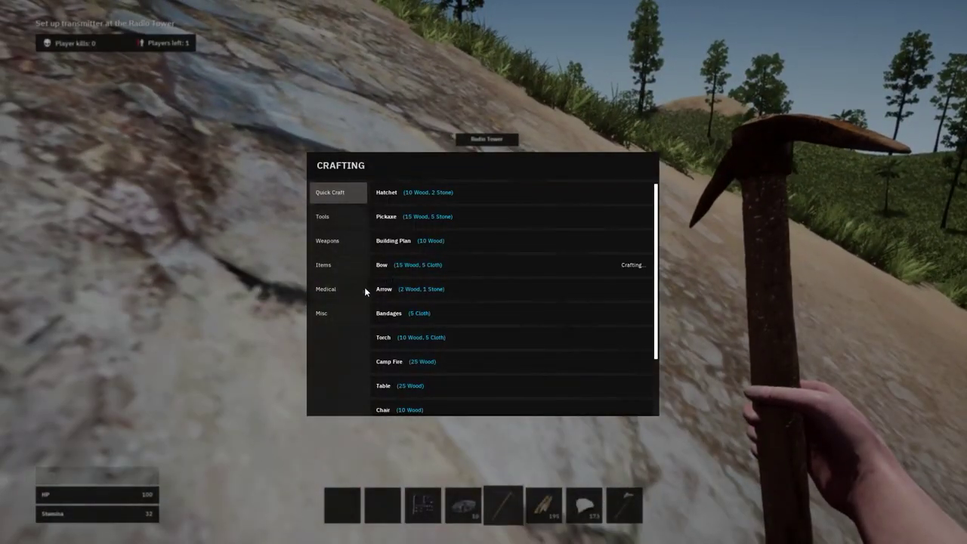
{"action": "left_click", "coordinate": [343, 243]}
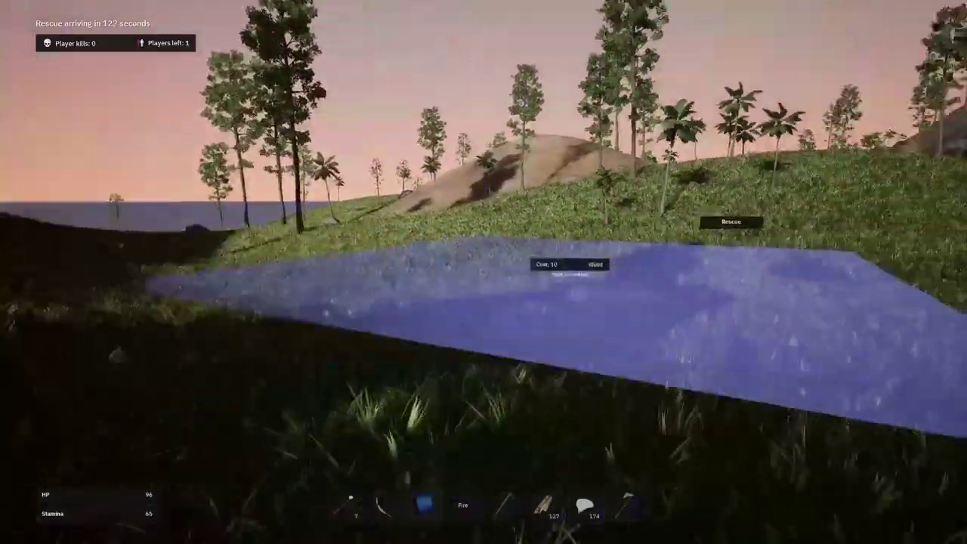
Place a building piece costing 10 wood on the grass, and go to the radio tower's console to use it
{"action": "left_click", "coordinate": [484, 272]}
{"action": "key", "text": "w"}
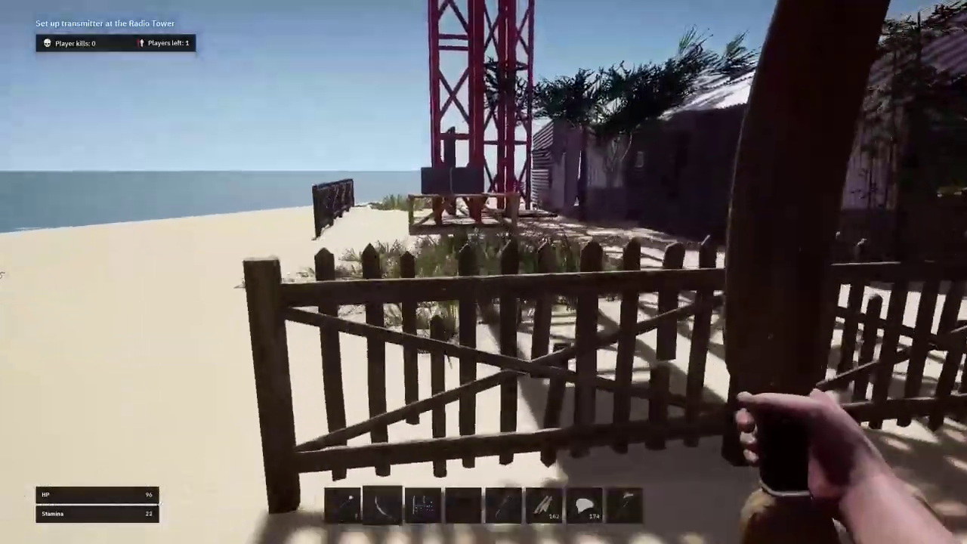
{"action": "key", "text": "w"}
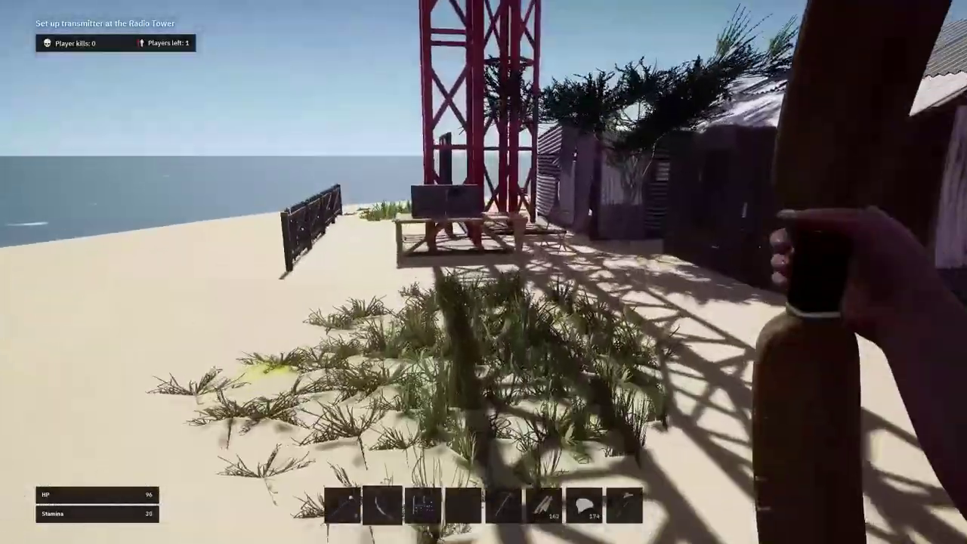
{"action": "key", "text": "e"}
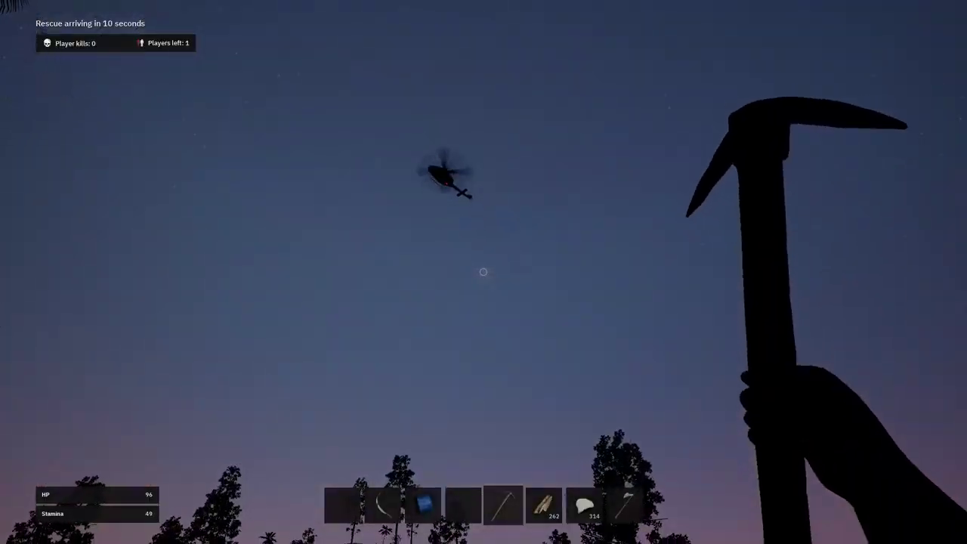
Run across the dark hillside towards the Rescue marker before the helicopter arrives
{"action": "key", "text": "shift+w"}
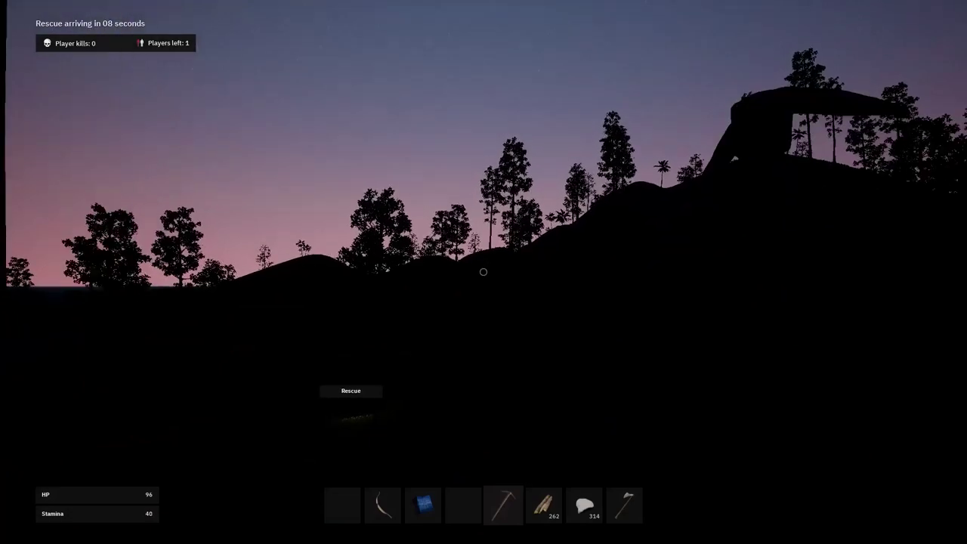
{"action": "key", "text": "shift+w"}
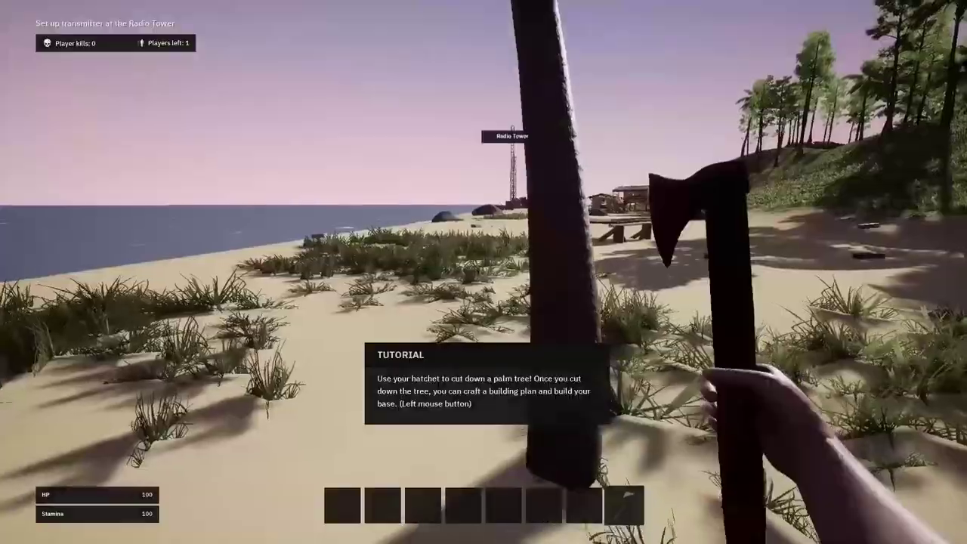
Walk up to the palm tree on the beach and cut it down with the hatchet for wood
{"action": "key", "text": "w"}
{"action": "left_click", "coordinate": [484, 272]}
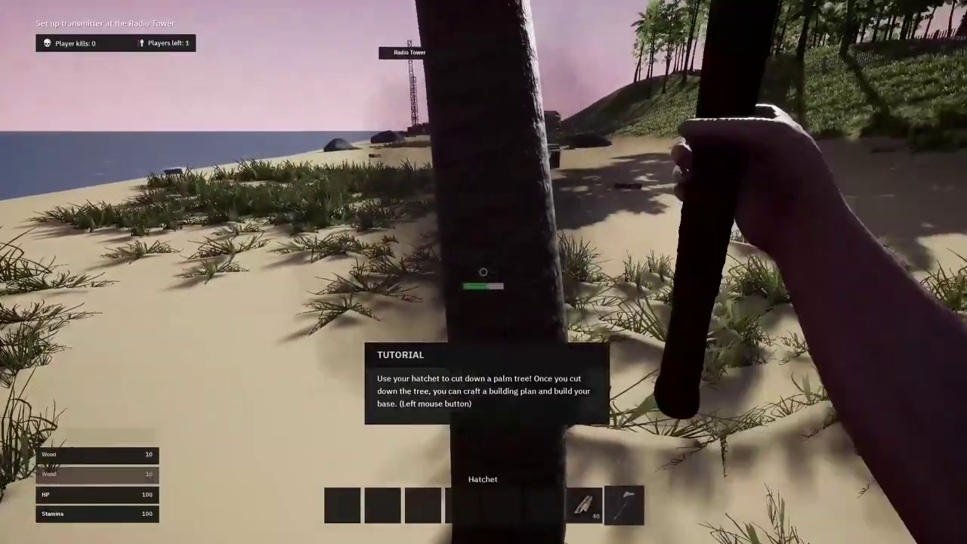
{"action": "left_click", "coordinate": [483, 272]}
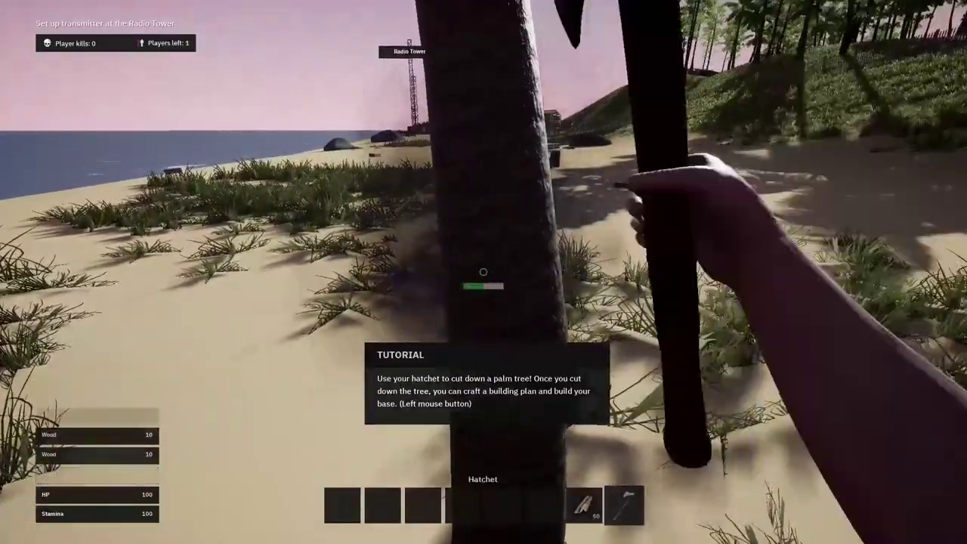
{"action": "left_click", "coordinate": [484, 272]}
{"action": "left_click", "coordinate": [484, 272]}
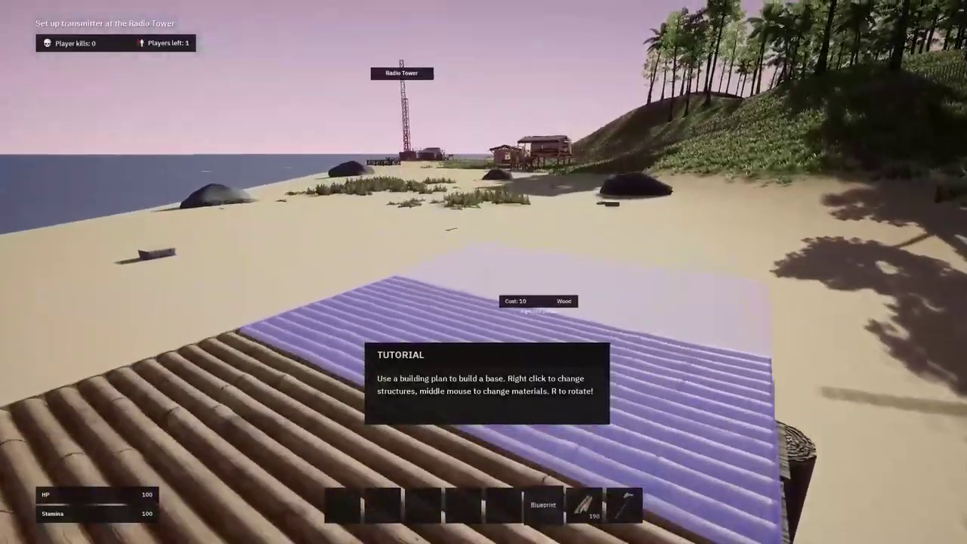
Extend the base on the beach with further floor pieces costing 10 wood each
{"action": "left_click", "coordinate": [484, 272]}
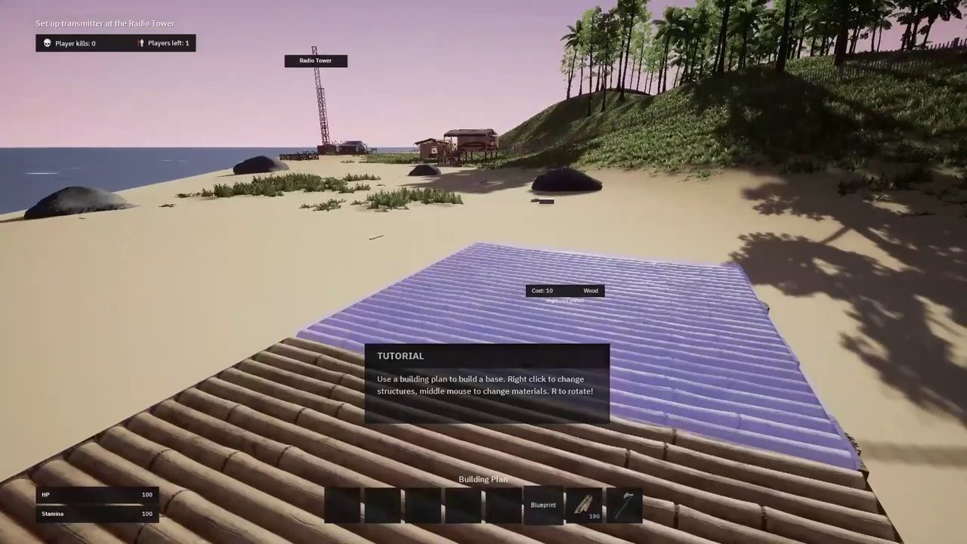
{"action": "left_click", "coordinate": [483, 272]}
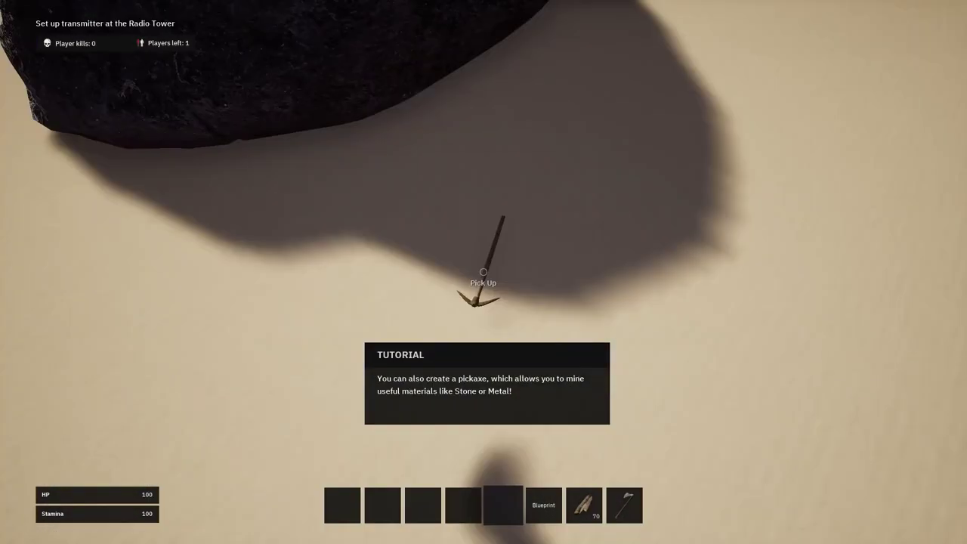
Pick up the pickaxe lying beside the dark boulder and use it on the rock
{"action": "key", "text": "e"}
{"action": "key", "text": "w"}
{"action": "left_click", "coordinate": [483, 272]}
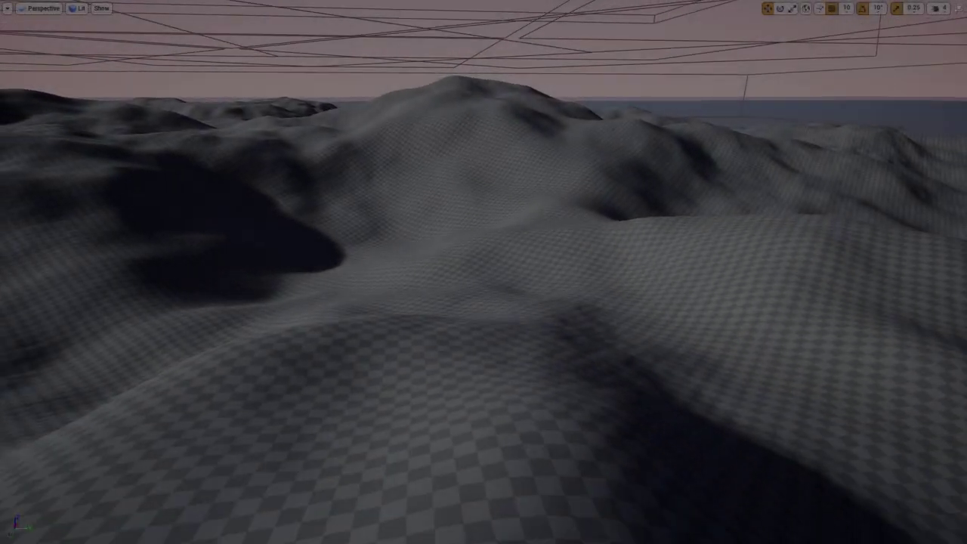
Examine the untextured island landscape from above in the Unreal Editor viewport
{"action": "key", "text": "s"}
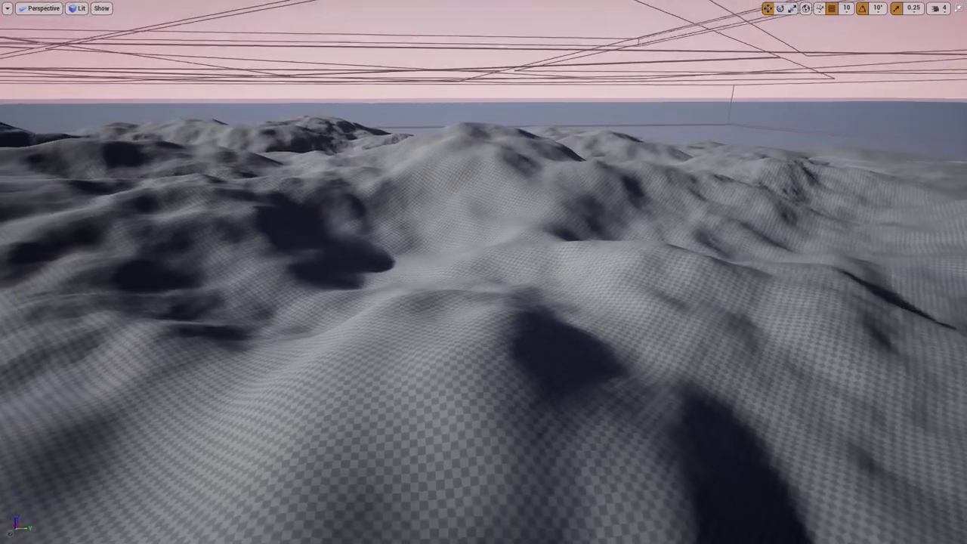
{"action": "key", "text": "s"}
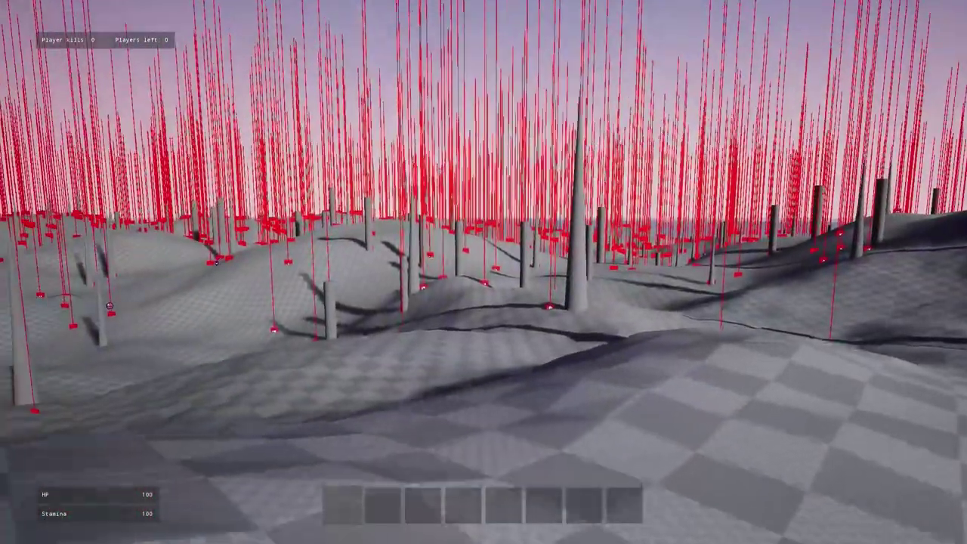
Walk across the checkered test island and pick up the transmitter lying on the ground
{"action": "key", "text": "w"}
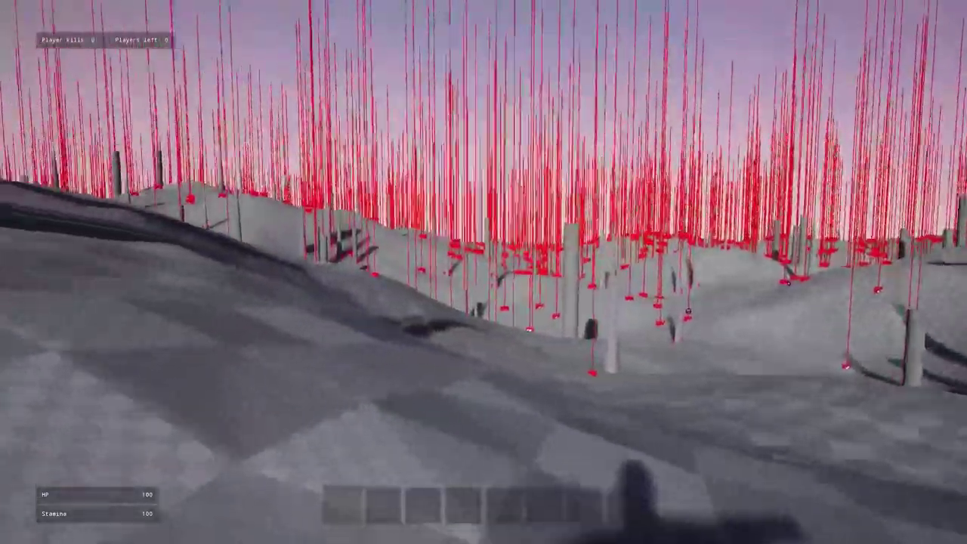
{"action": "key", "text": "w"}
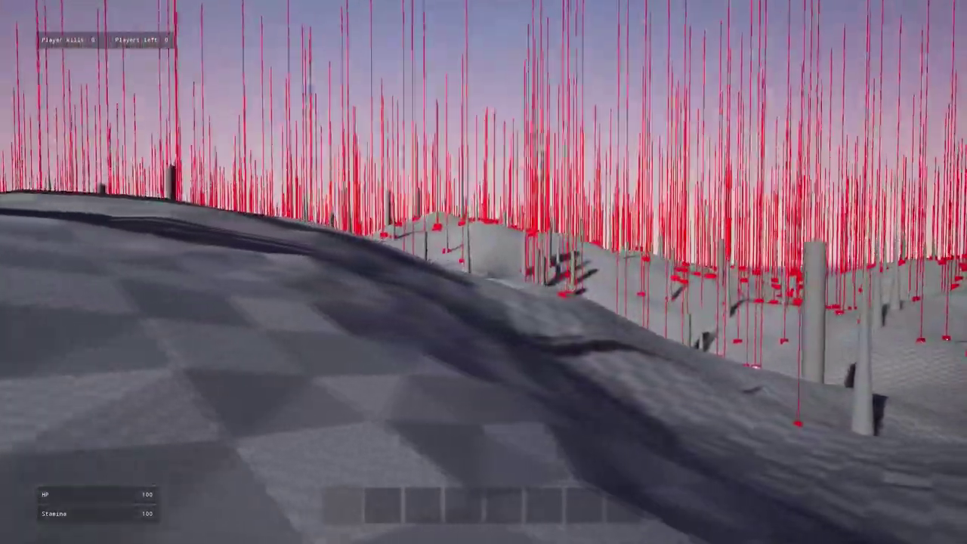
{"action": "key", "text": "w"}
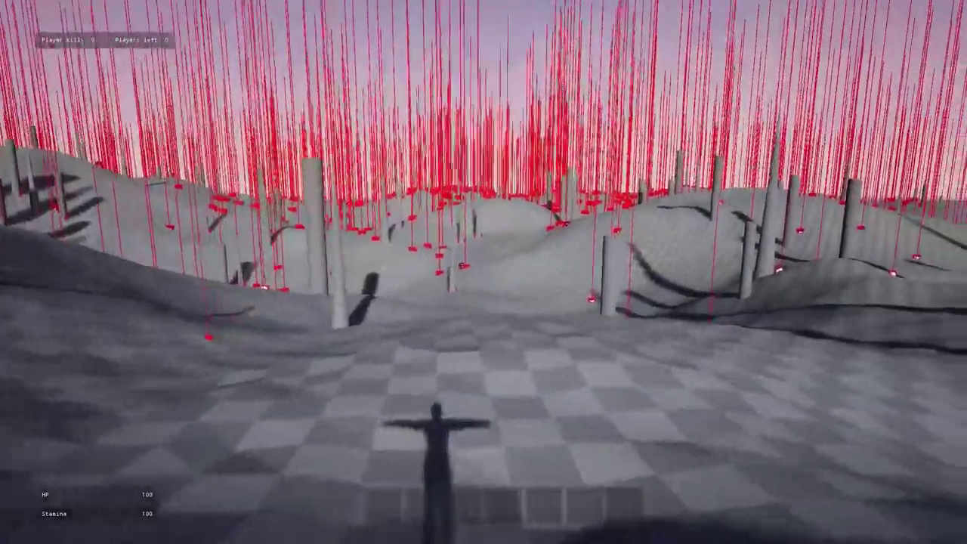
{"action": "key", "text": "w"}
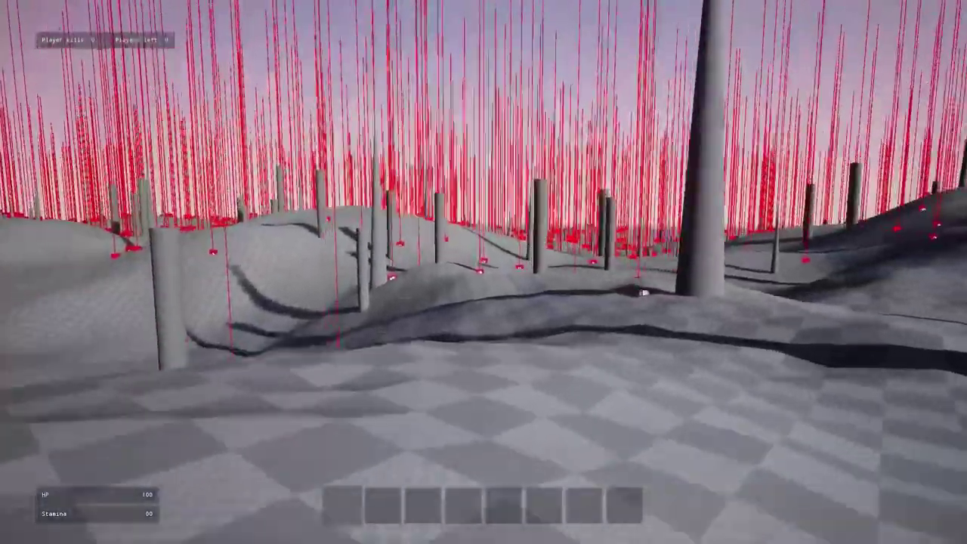
{"action": "key", "text": "w"}
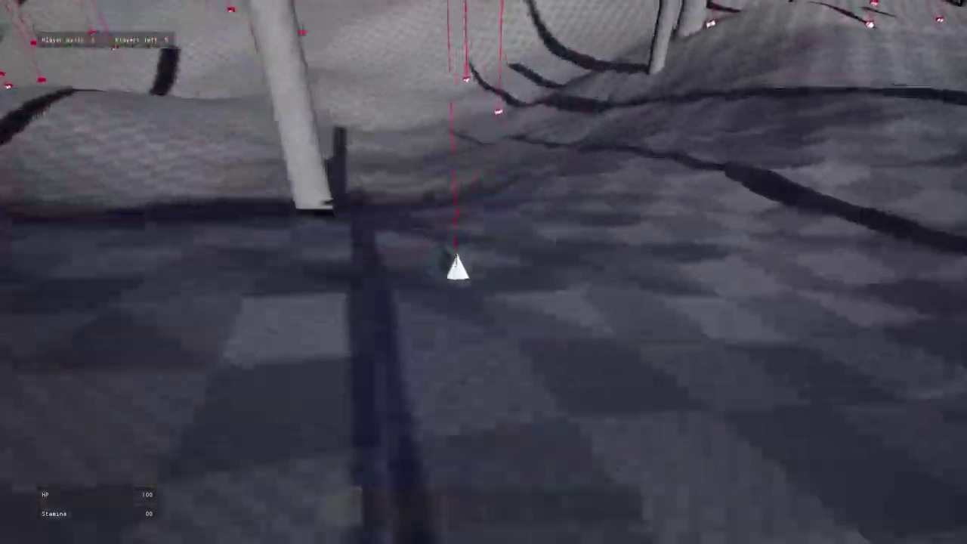
{"action": "key", "text": "w"}
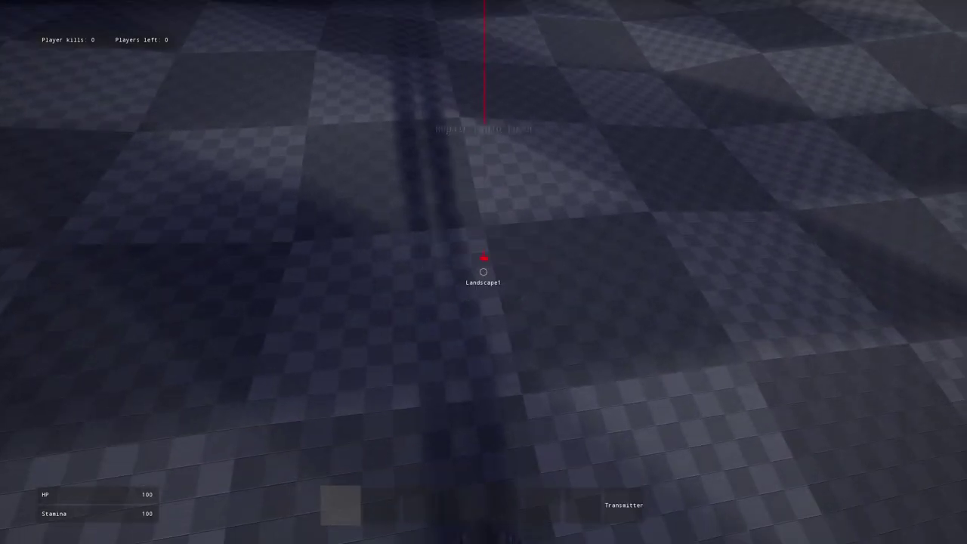
{"action": "key", "text": "d"}
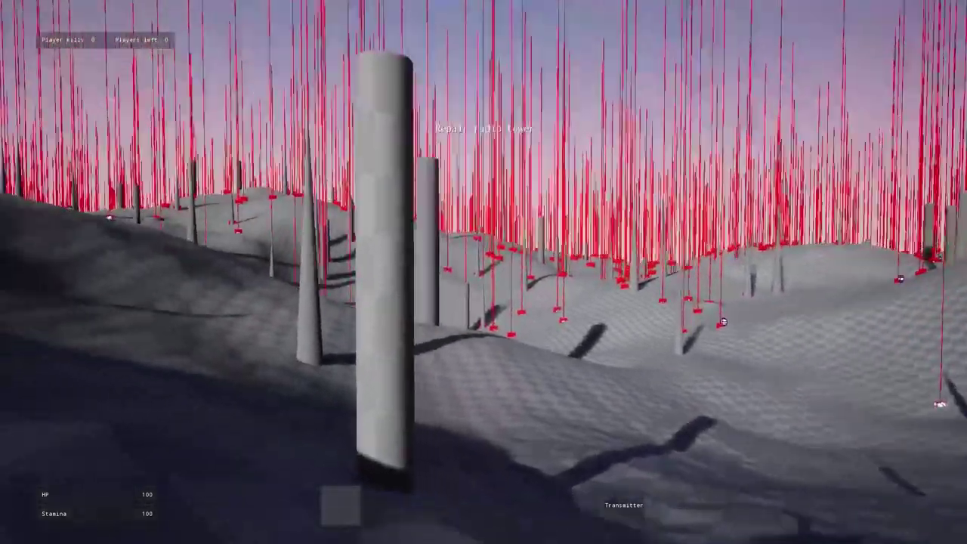
{"action": "key", "text": "w"}
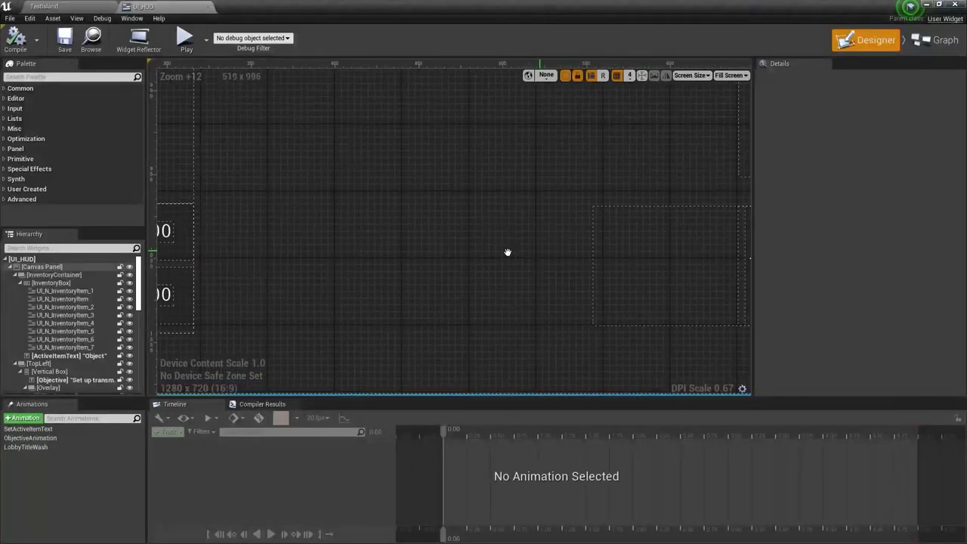
Examine the UI_HUD widget layout, including the inventory slots, building piece options and lobby text
{"action": "right_click_drag", "start_coordinate": [647, 253], "coordinate": [391, 254]}
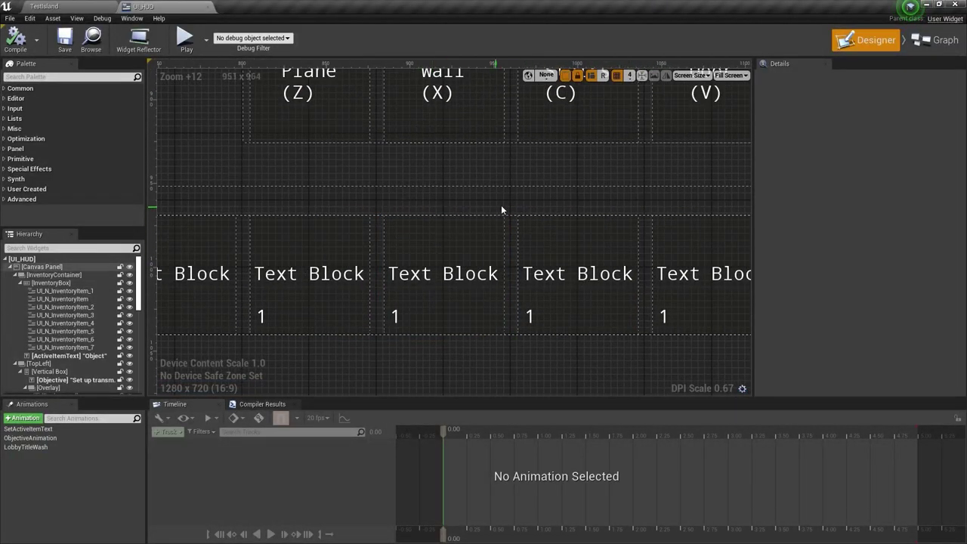
{"action": "right_click_drag", "start_coordinate": [565, 196], "coordinate": [415, 238]}
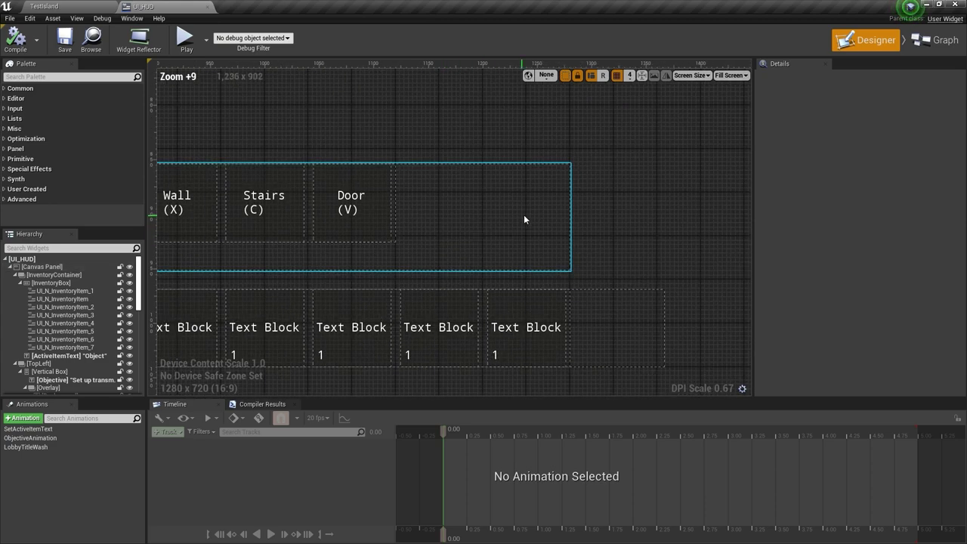
{"action": "scroll", "coordinate": [380, 242], "scroll_direction": "down", "scroll_amount": 5}
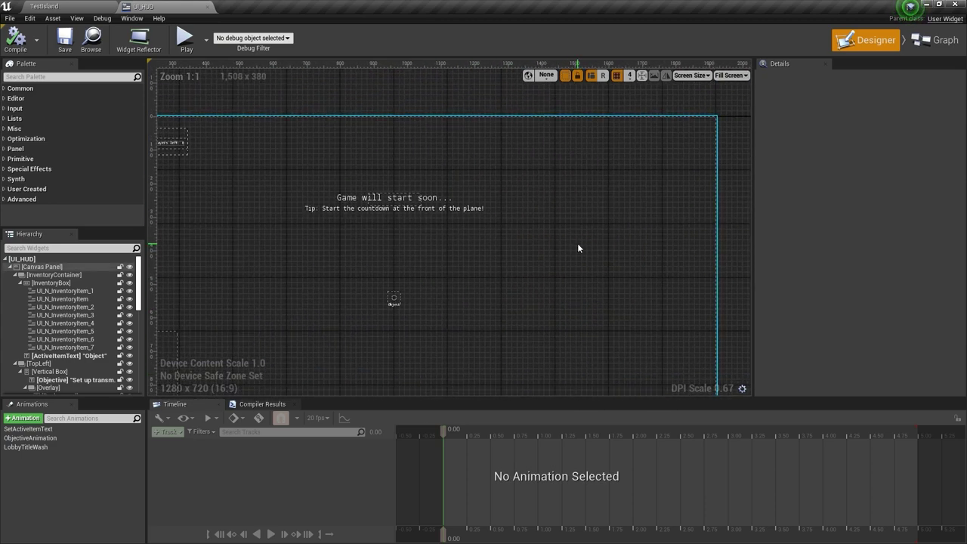
{"action": "right_click_drag", "start_coordinate": [414, 322], "coordinate": [470, 172]}
{"action": "scroll", "coordinate": [506, 305], "scroll_direction": "up", "scroll_amount": 5}
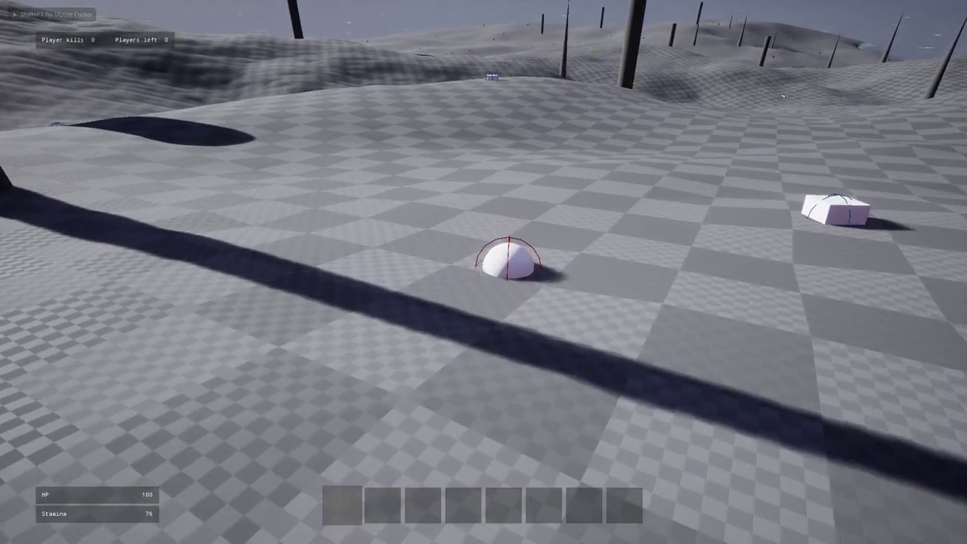
Collect wood and stone from the ground and craft a hatchet for 10 wood and 2 stone
{"action": "key", "text": "w"}
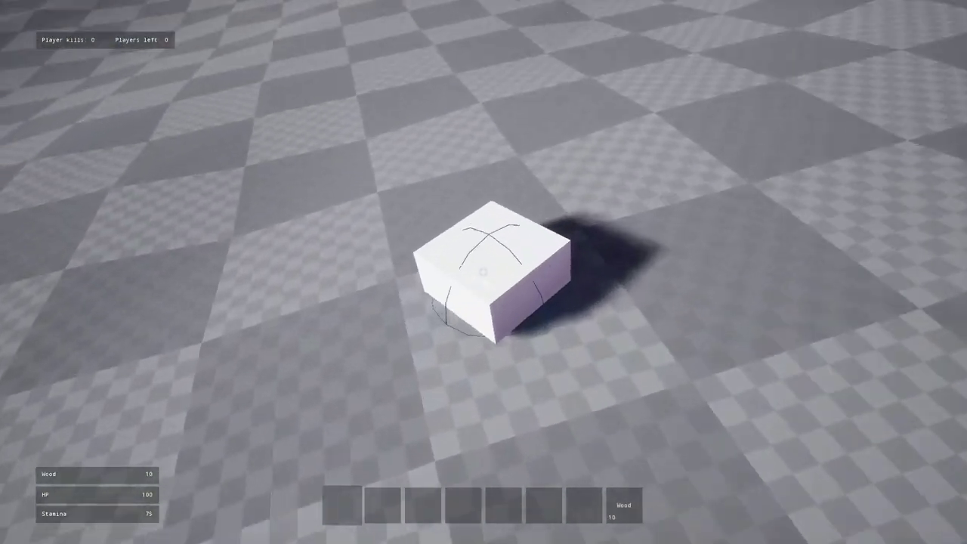
{"action": "key", "text": "e"}
{"action": "key", "text": "q"}
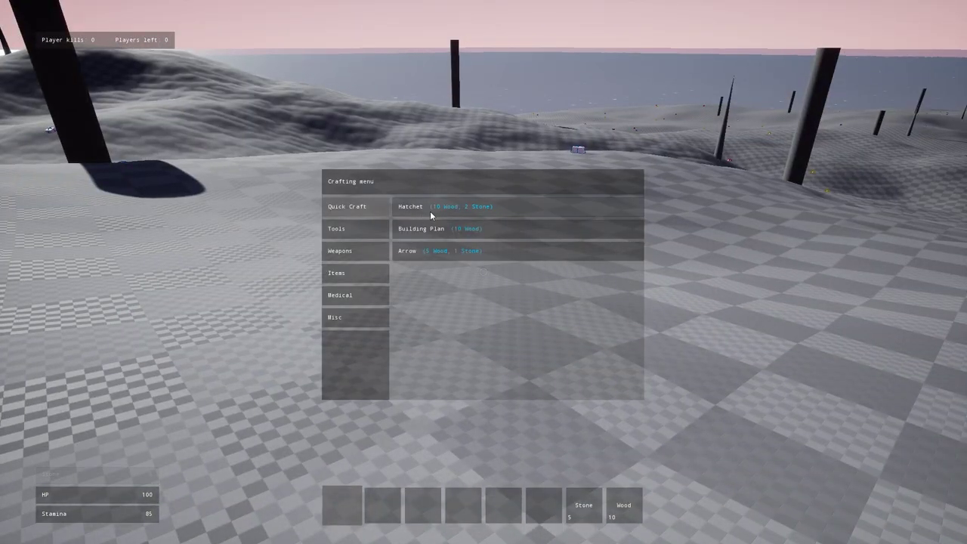
{"action": "left_click", "coordinate": [429, 215]}
{"action": "key", "text": "Tab"}
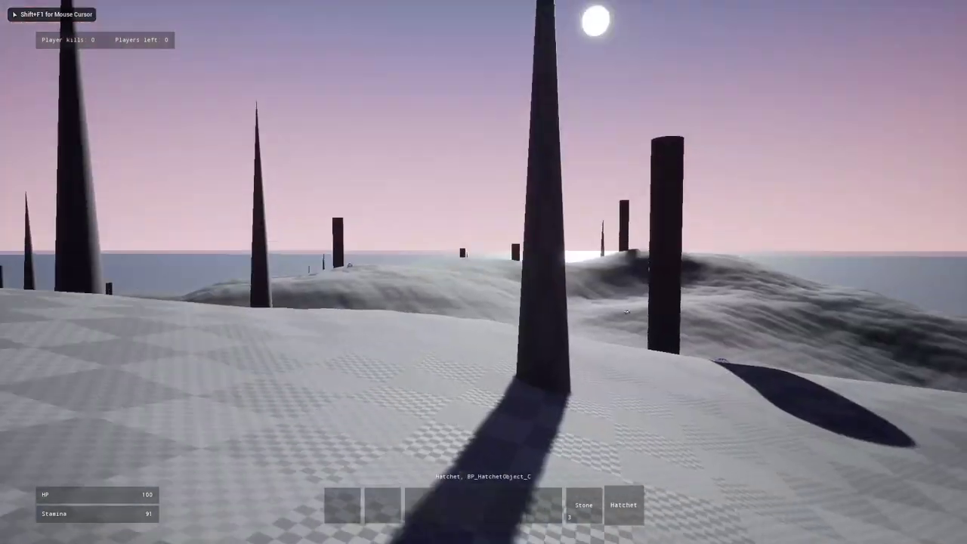
Chop the nearest cylinder tree with the hatchet to gather wood, and run on across the test terrain
{"action": "key", "text": "w"}
{"action": "left_click", "coordinate": [484, 272]}
{"action": "left_click", "coordinate": [484, 272]}
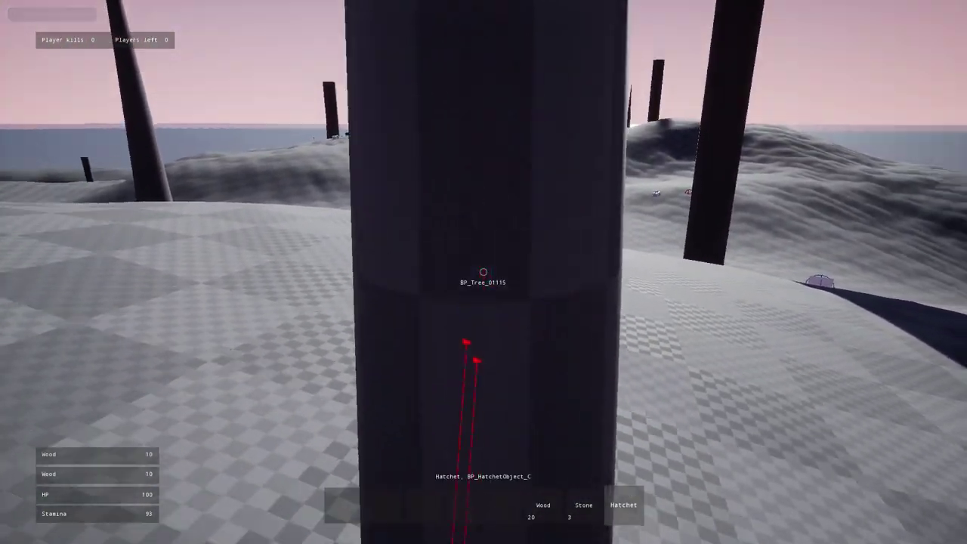
{"action": "left_click", "coordinate": [484, 272]}
{"action": "left_click", "coordinate": [484, 272]}
{"action": "left_click", "coordinate": [483, 272]}
{"action": "left_click", "coordinate": [484, 272]}
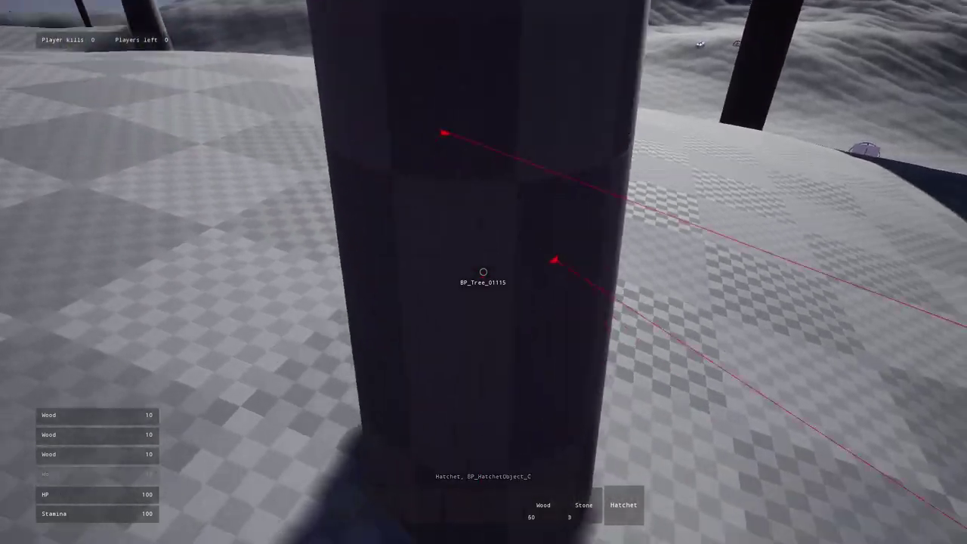
{"action": "left_click", "coordinate": [484, 272]}
{"action": "left_click", "coordinate": [483, 272]}
{"action": "left_click", "coordinate": [484, 272]}
{"action": "left_click", "coordinate": [483, 272]}
{"action": "left_click", "coordinate": [483, 272]}
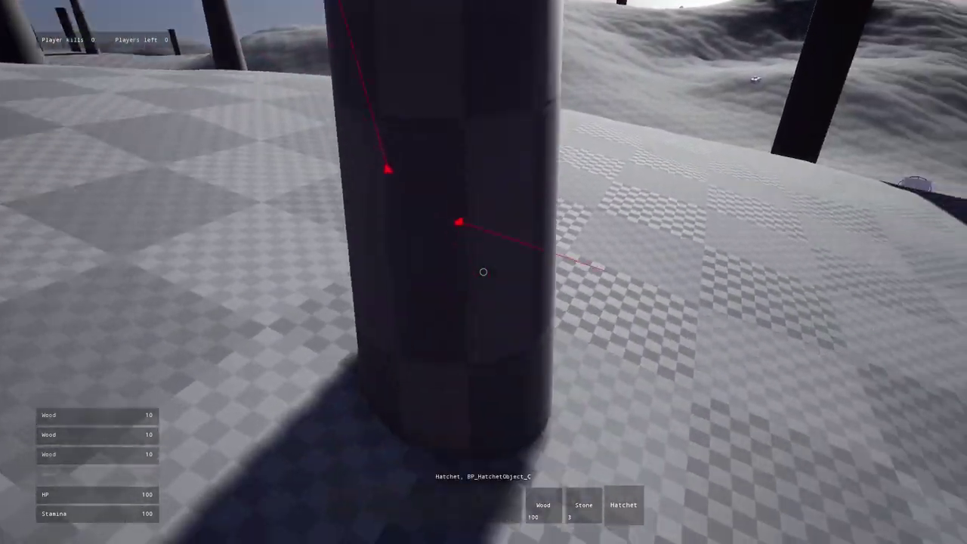
{"action": "key", "text": "shift+w"}
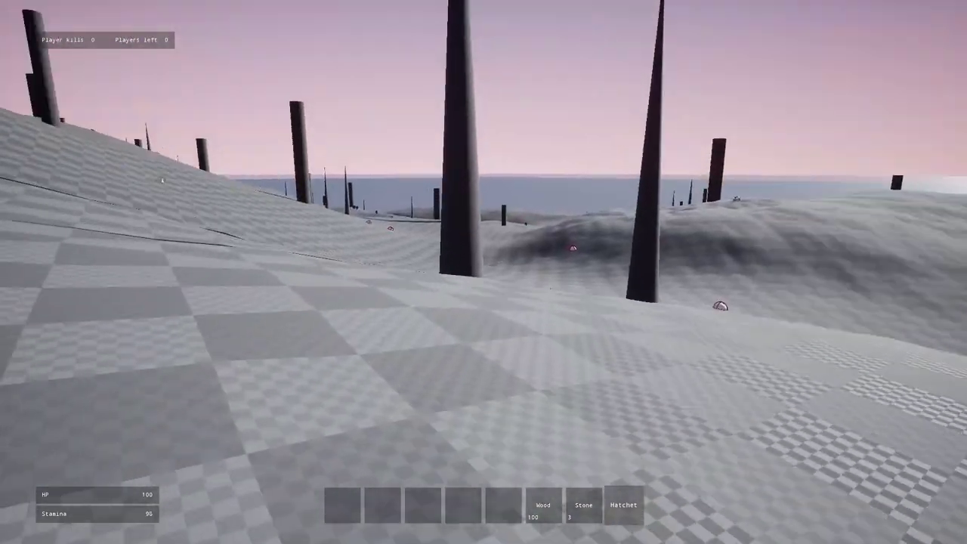
Run to the cone-shaped tree on the test terrain and chop it from several sides with the hatchet to gather wood
{"action": "key", "text": "shift+w"}
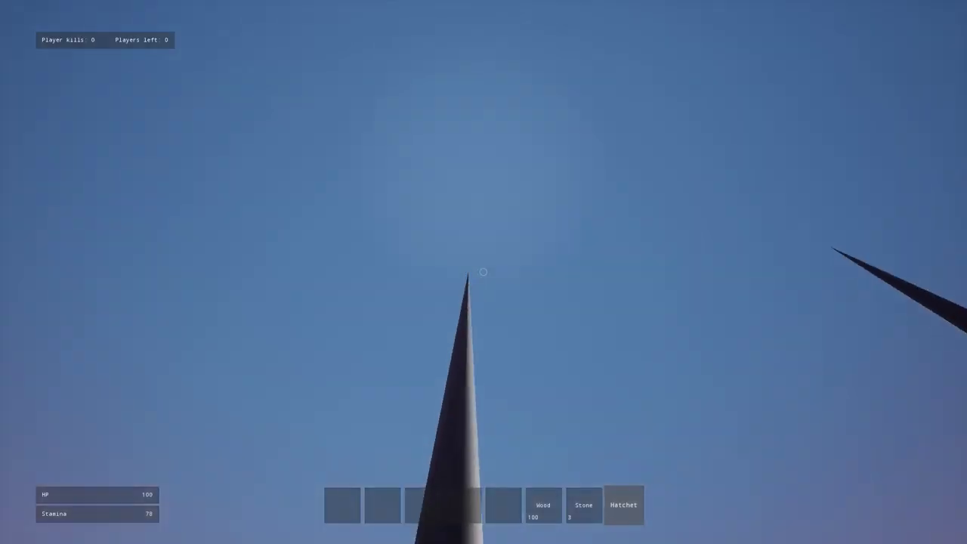
{"action": "left_click", "coordinate": [483, 272]}
{"action": "left_click", "coordinate": [483, 272]}
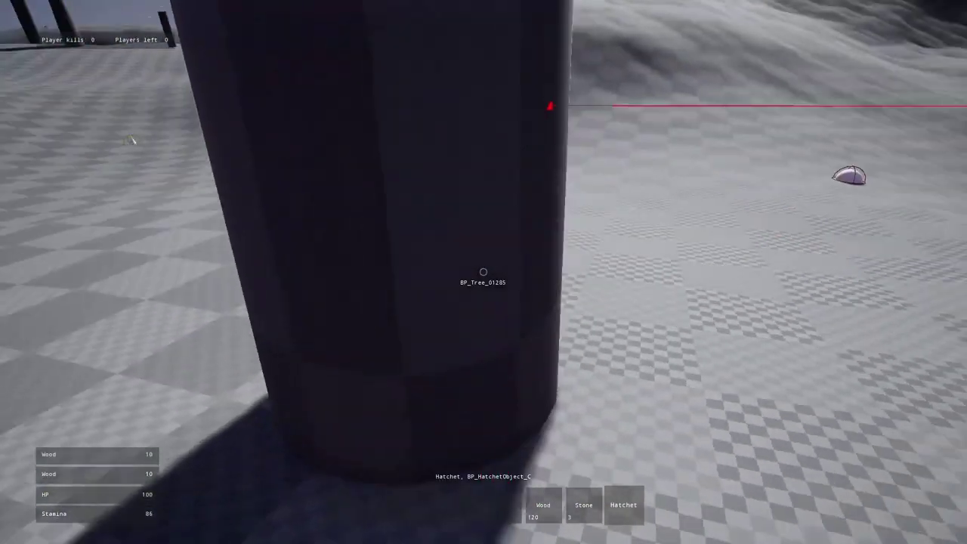
{"action": "key", "text": "a"}
{"action": "left_click", "coordinate": [484, 272]}
{"action": "left_click", "coordinate": [484, 272]}
{"action": "left_click", "coordinate": [483, 272]}
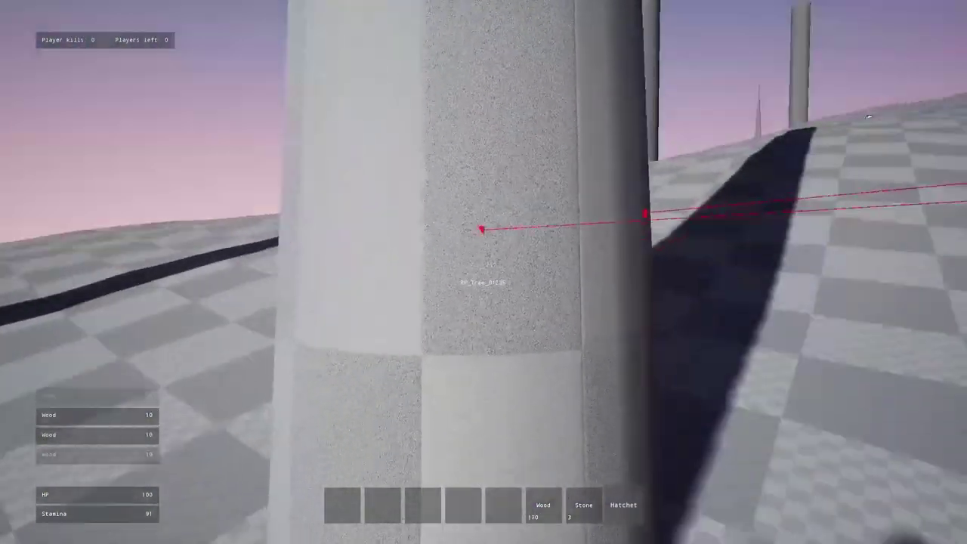
{"action": "key", "text": "a"}
{"action": "left_click", "coordinate": [483, 272]}
{"action": "left_click", "coordinate": [484, 272]}
{"action": "left_click", "coordinate": [483, 272]}
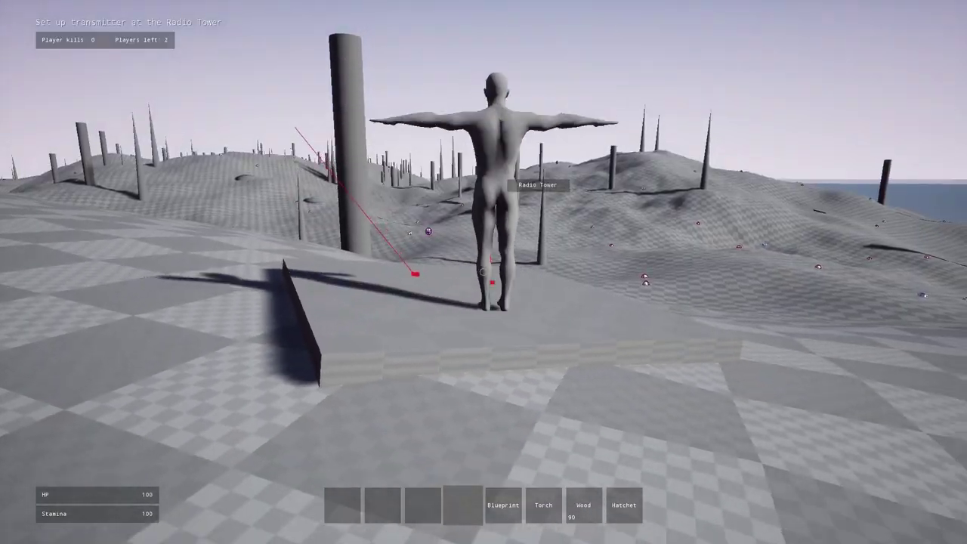
Walk around the placed floor piece beside the other player and chop the wide cylinder tree at dusk with the hatchet
{"action": "key", "text": "w"}
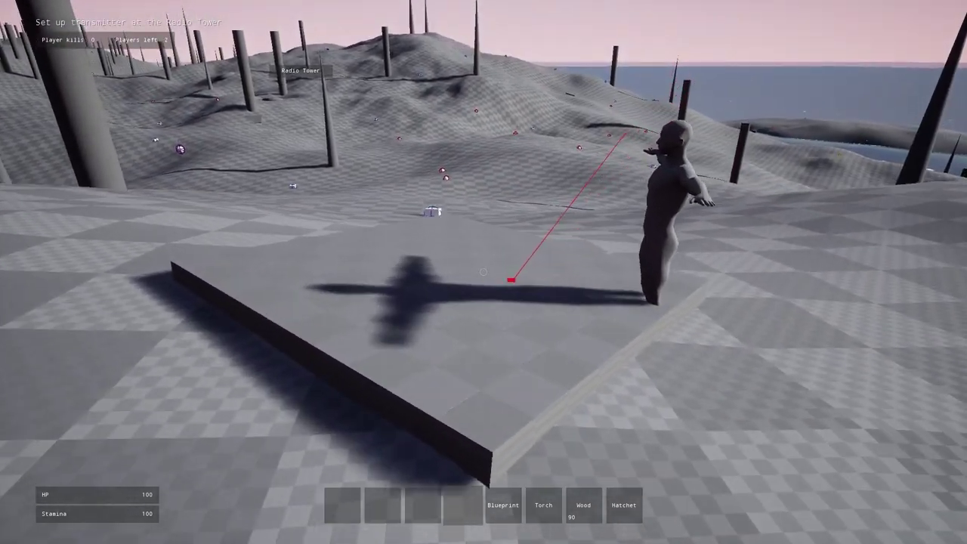
{"action": "key", "text": "e"}
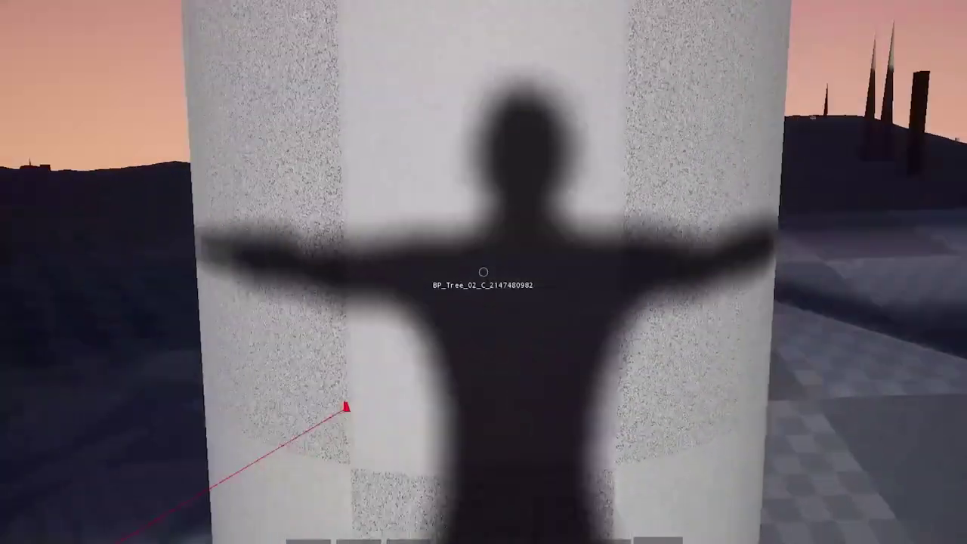
{"action": "left_click", "coordinate": [483, 272]}
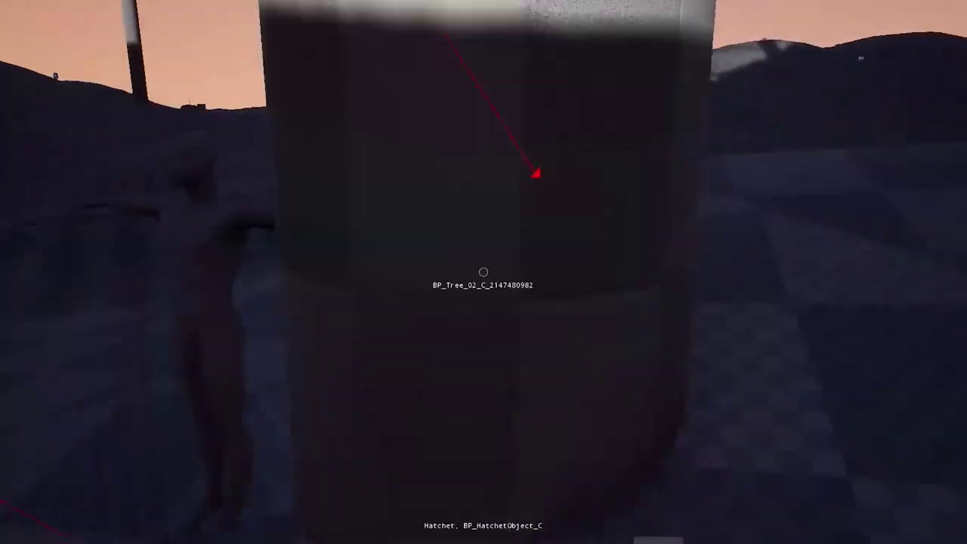
{"action": "left_click", "coordinate": [483, 272]}
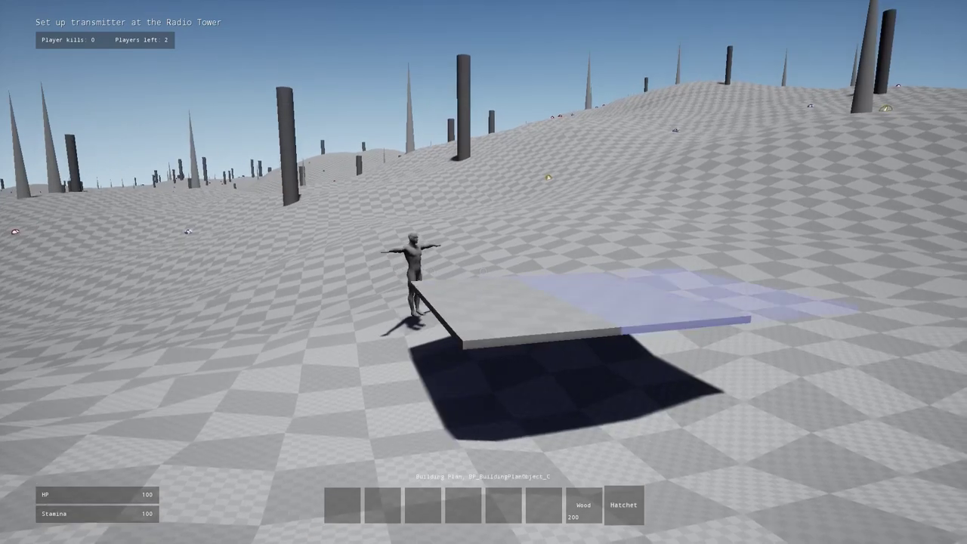
Place a wall and a sloped piece on the raised floor using the building plan
{"action": "key", "text": "d"}
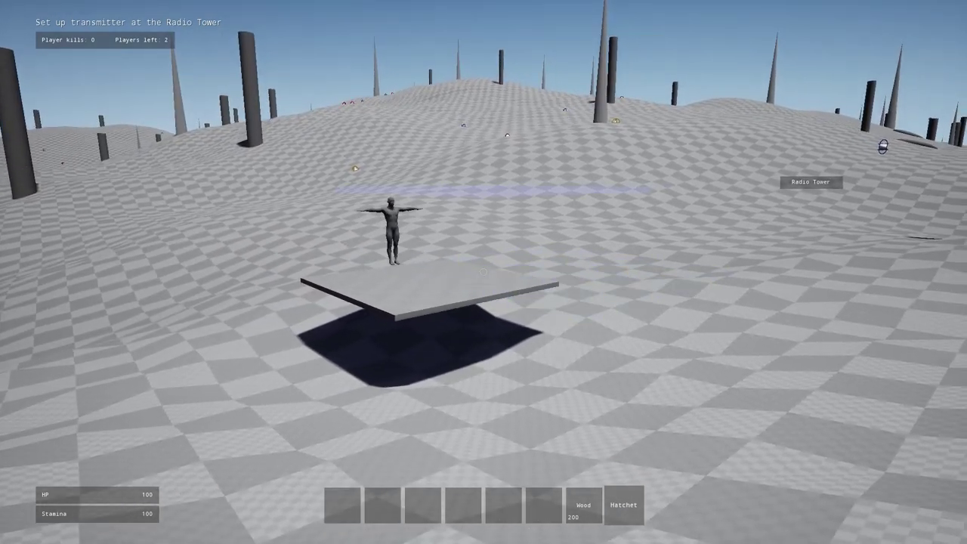
{"action": "left_click", "coordinate": [484, 272]}
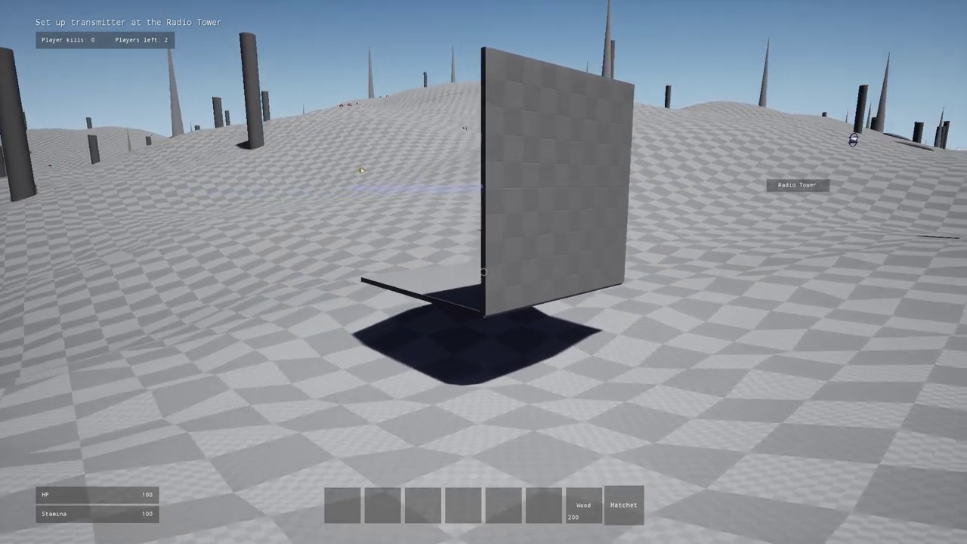
{"action": "left_click", "coordinate": [483, 272]}
Walk around the small building and examine its floor, wall, sloped piece and the building preview from several sides
{"action": "key", "text": "a"}
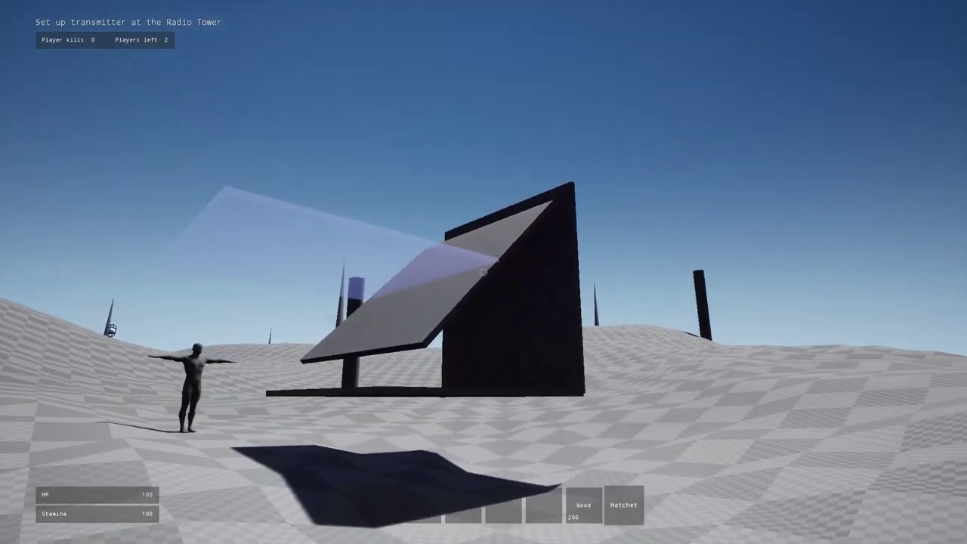
{"action": "key", "text": "a"}
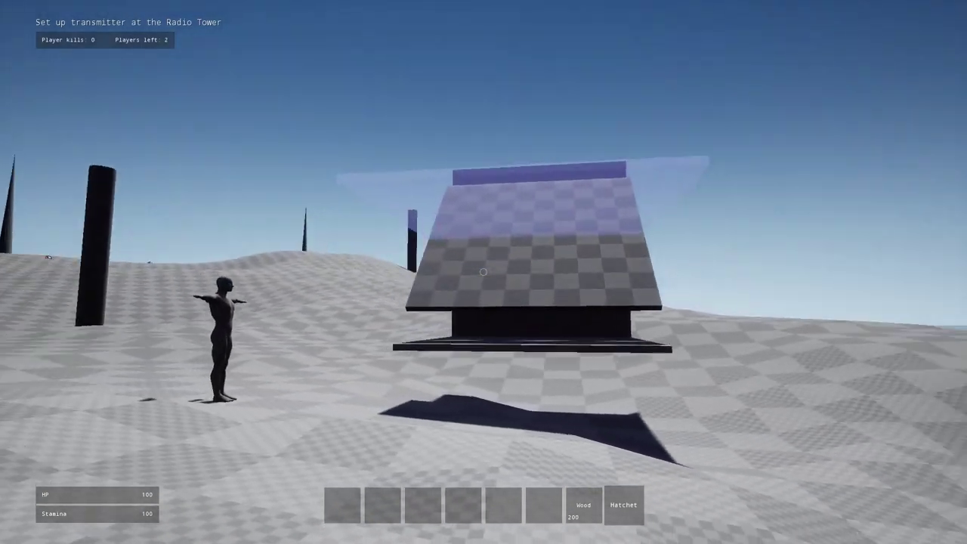
{"action": "key", "text": "a"}
{"action": "key", "text": "a"}
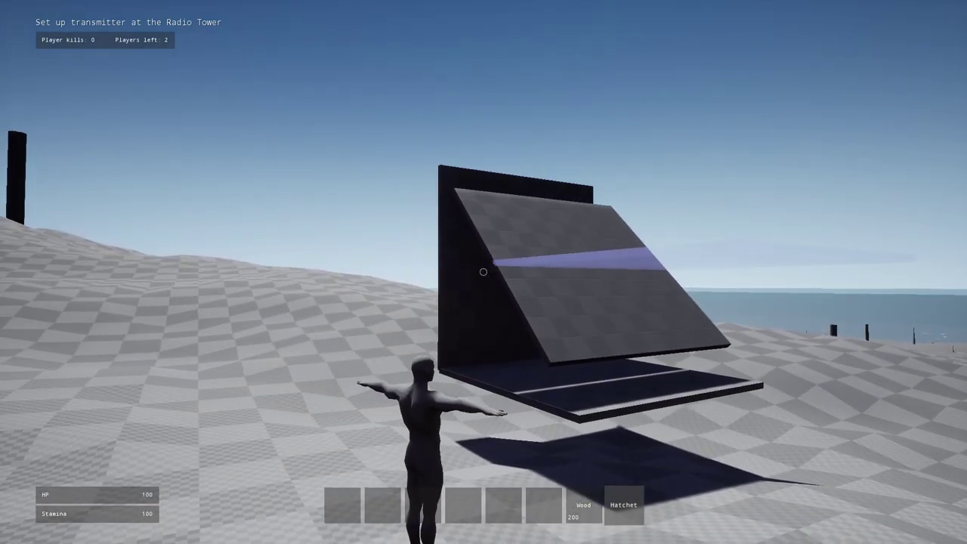
{"action": "key", "text": "d"}
{"action": "key", "text": "a"}
{"action": "key", "text": "w"}
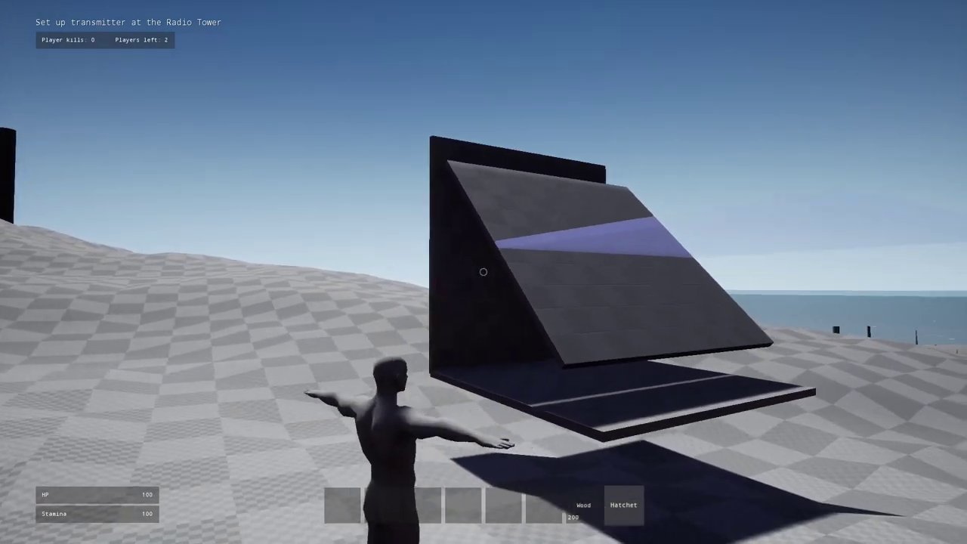
{"action": "key", "text": "d"}
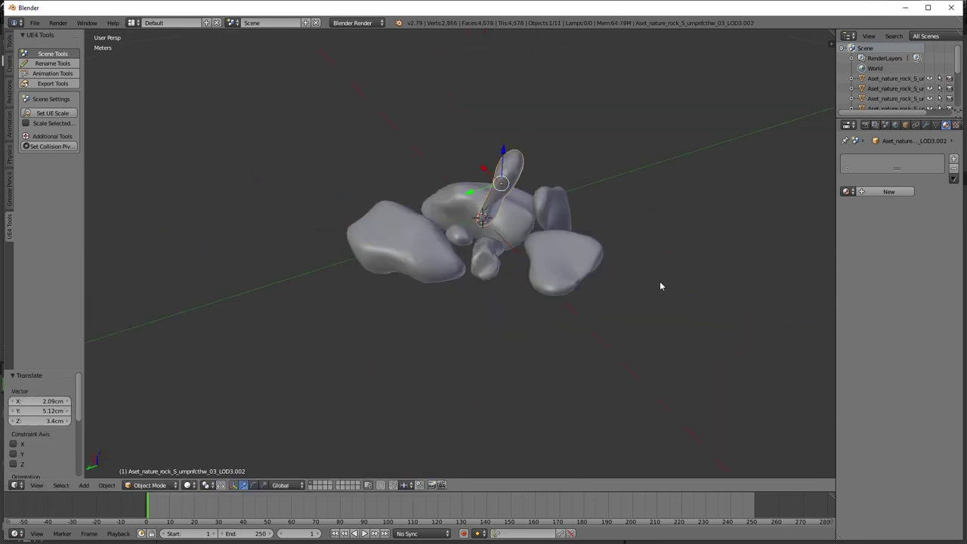
{"action": "middle_click_drag", "start_coordinate": [659, 285], "coordinate": [464, 309]}
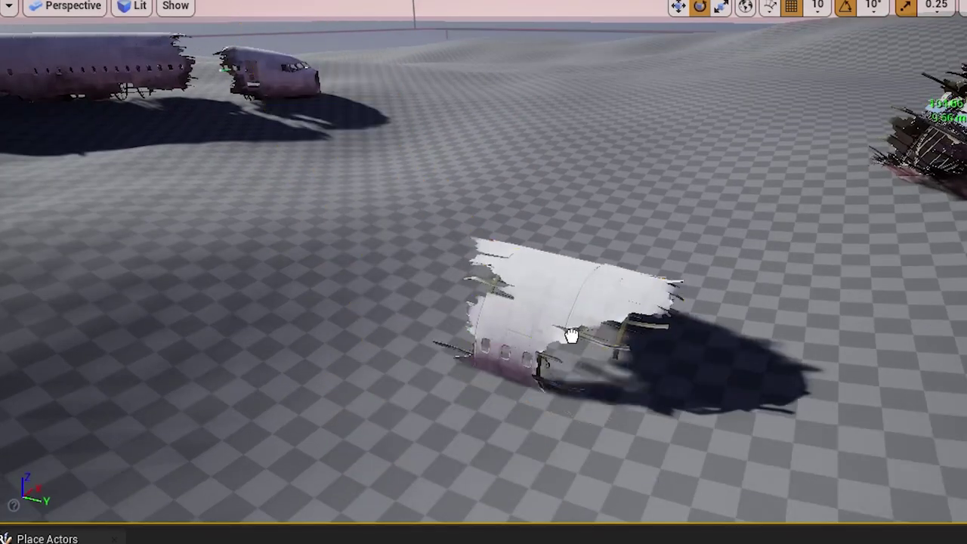
Rotate the long fuselage section of the plane wreckage on the checkered terrain about several axes
{"action": "left_click_drag", "start_coordinate": [665, 332], "coordinate": [676, 451]}
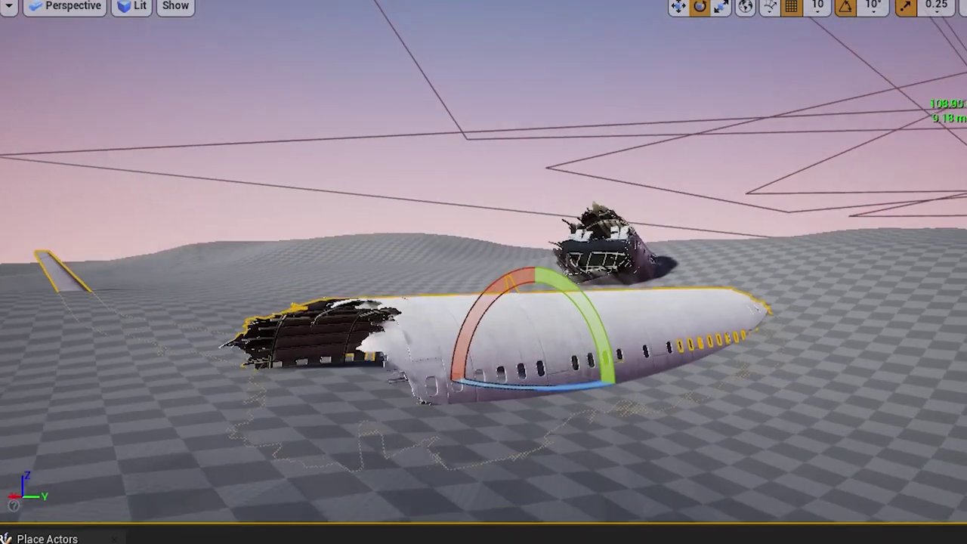
{"action": "left_click_drag", "start_coordinate": [582, 304], "coordinate": [568, 304]}
{"action": "left_click_drag", "start_coordinate": [490, 304], "coordinate": [529, 340]}
{"action": "left_click_drag", "start_coordinate": [589, 317], "coordinate": [589, 378]}
{"action": "left_click_drag", "start_coordinate": [495, 295], "coordinate": [506, 287]}
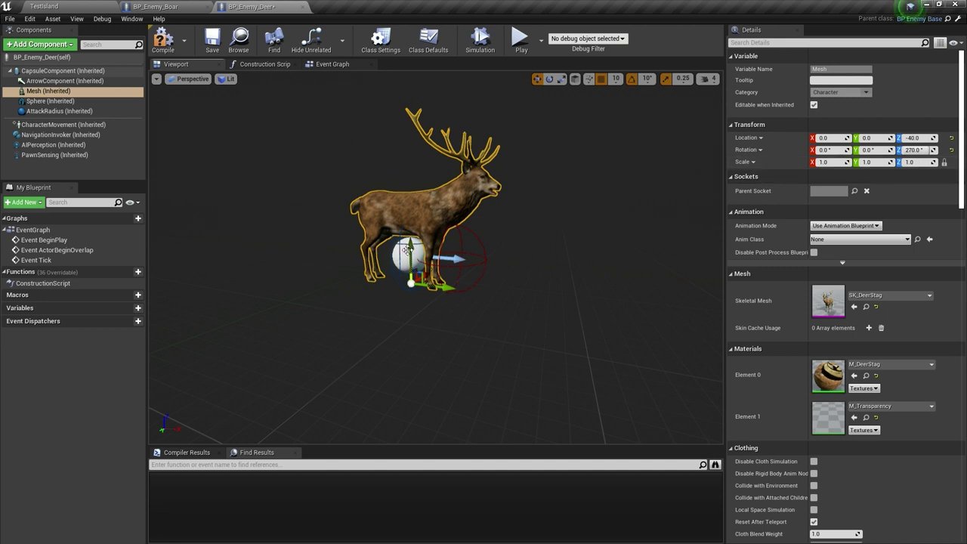
Adjust the deer mesh in BP_Enemy_Deer and the wolf mesh in BP_Enemy_Wolf to line up with their capsules
{"action": "left_click", "coordinate": [406, 289]}
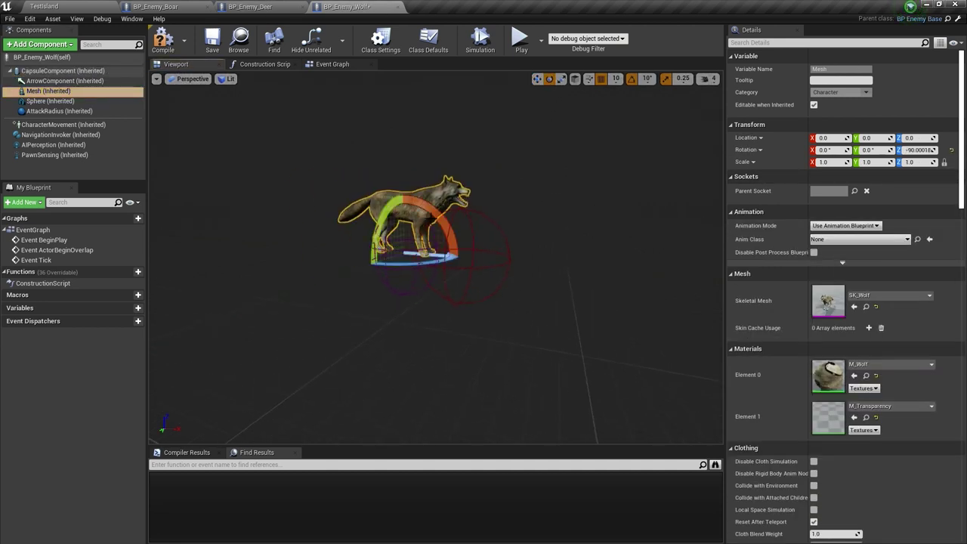
{"action": "left_click", "coordinate": [432, 204]}
{"action": "left_click", "coordinate": [406, 243]}
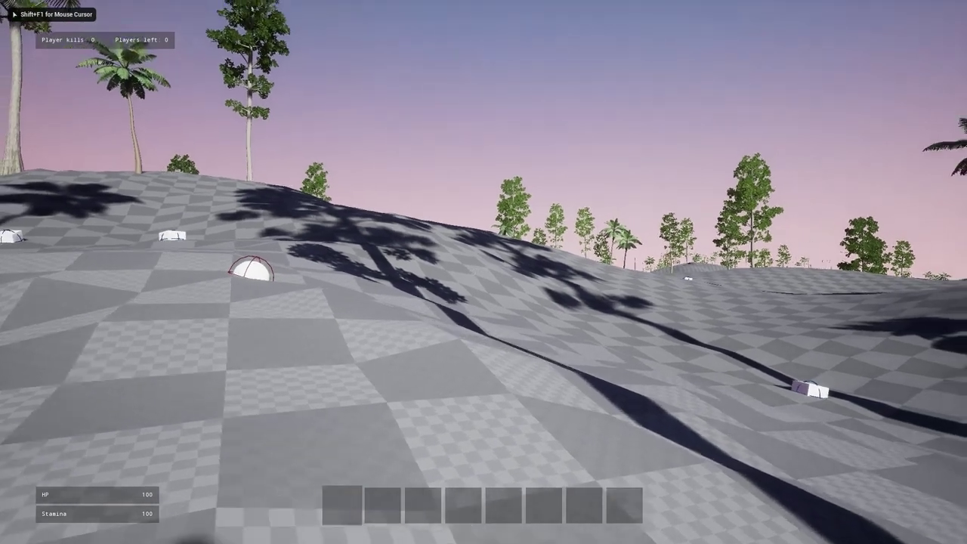
Run across the checkered island in a playtest to view the palms and broadleaf trees on the hills
{"action": "key", "text": "w"}
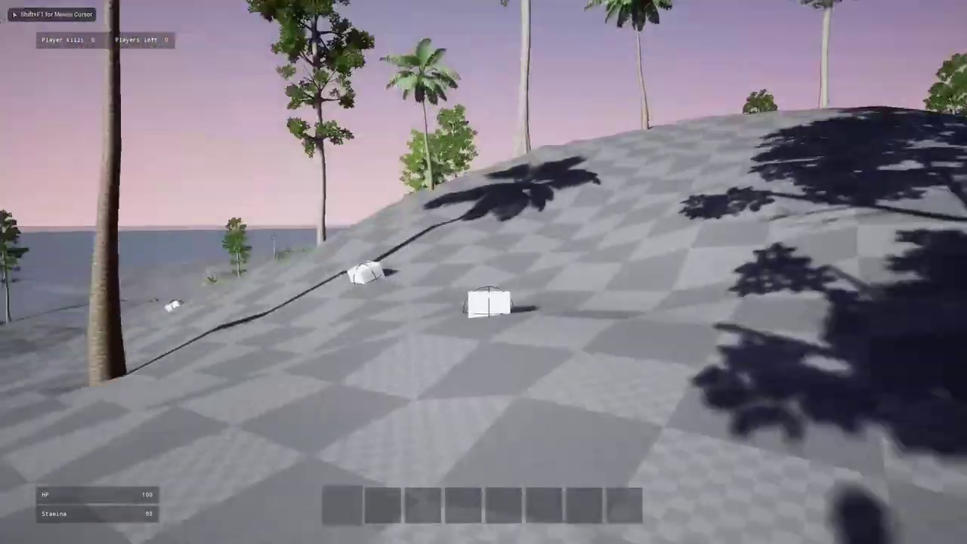
{"action": "key", "text": "w"}
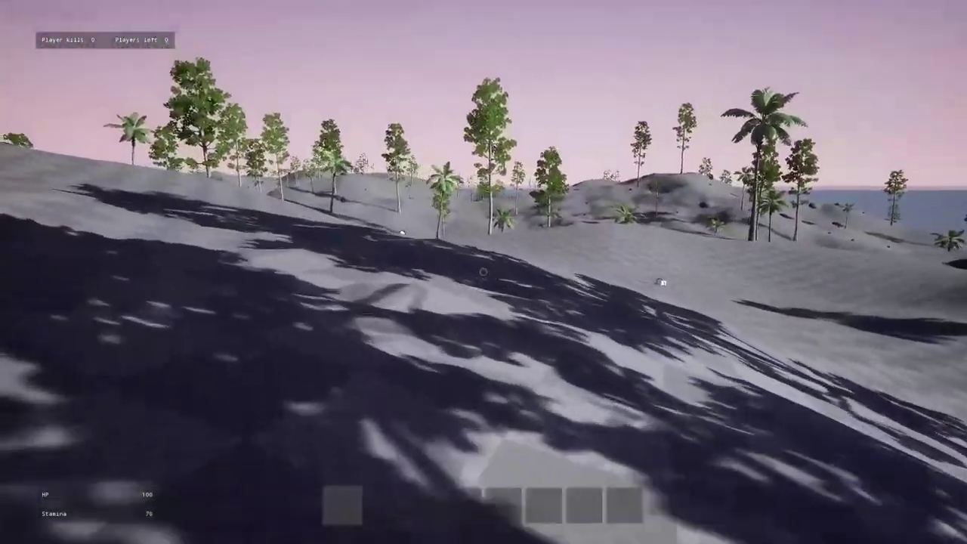
{"action": "key", "text": "shift+w"}
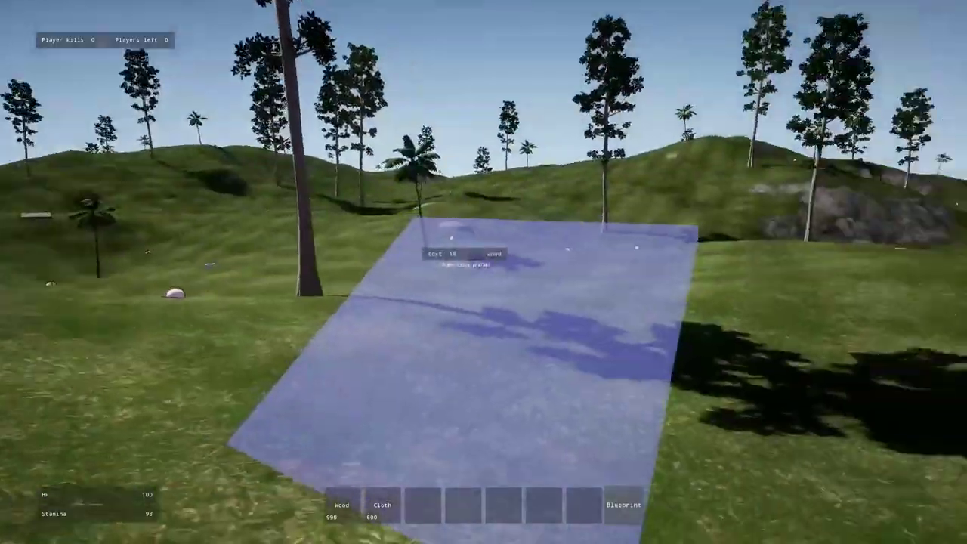
Preview a floor piece beside the thatched building with the building plan, and fire arrows from the bow over the grassy hills
{"action": "key", "text": "a"}
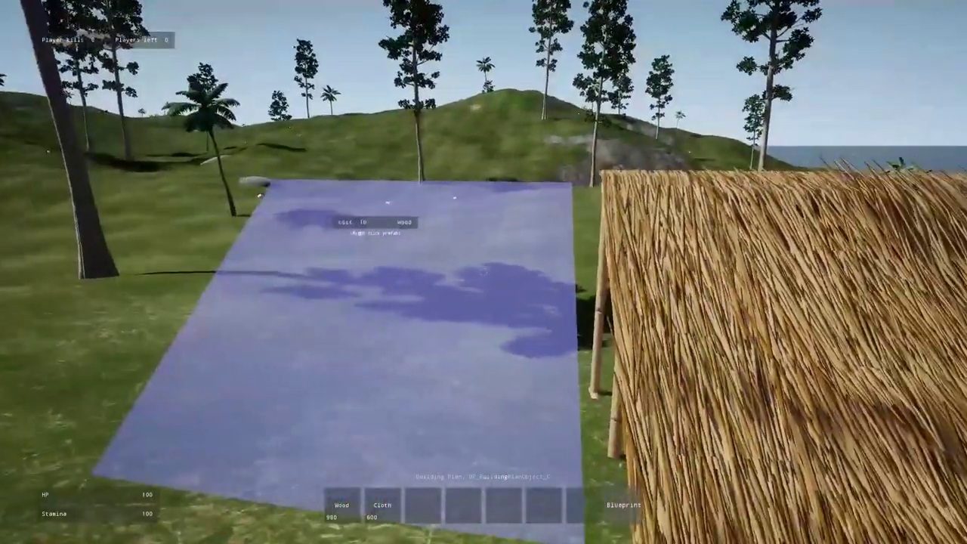
{"action": "key", "text": "shift+w"}
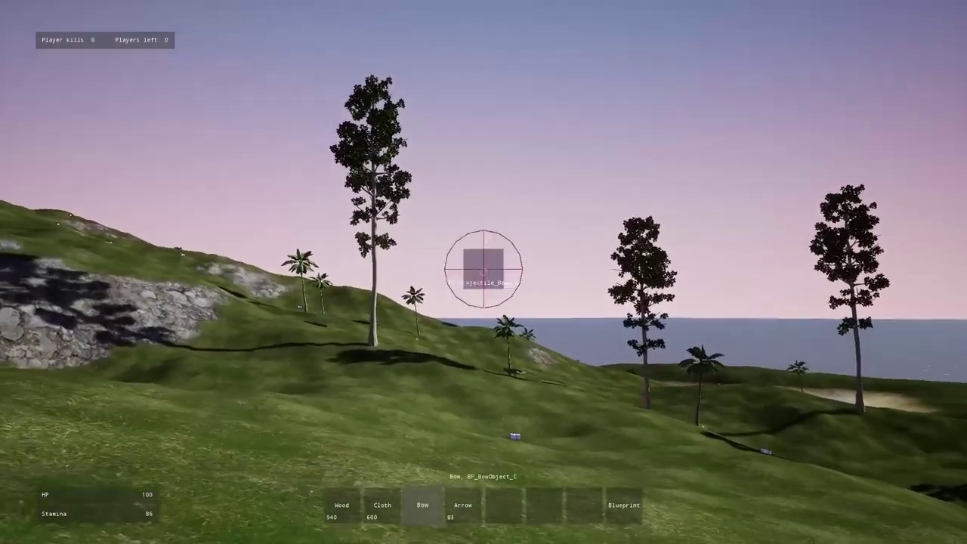
{"action": "left_click", "coordinate": [483, 272]}
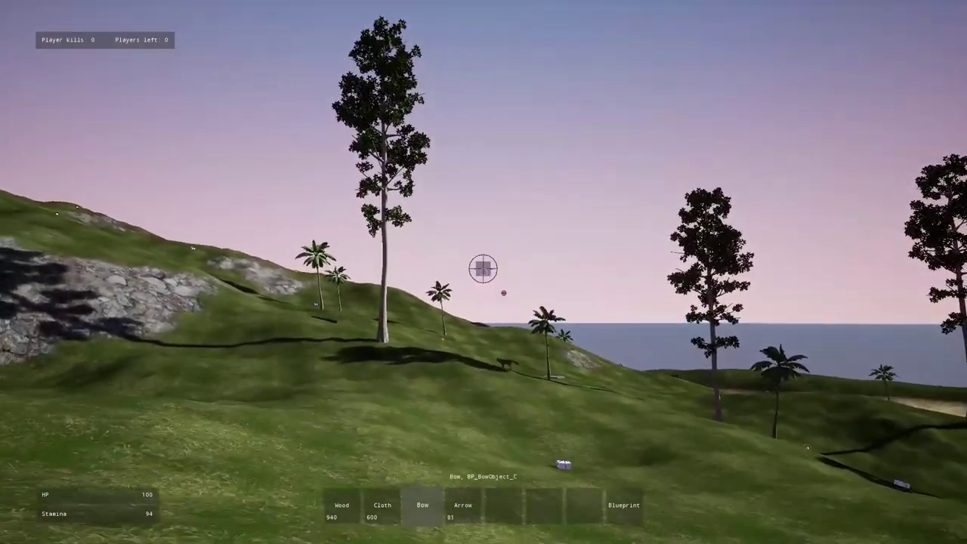
{"action": "left_click", "coordinate": [483, 272]}
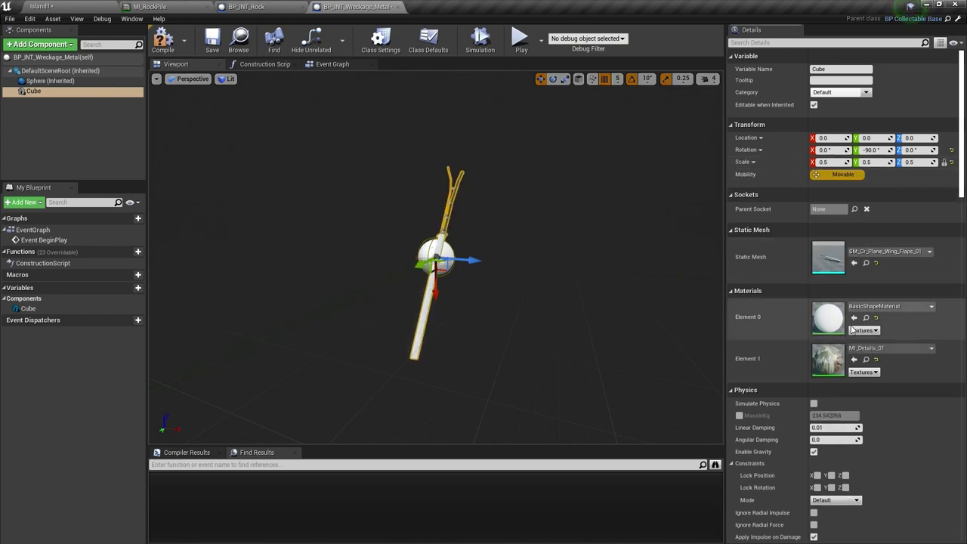
Open the material choices for Element 0 of the Cube mesh in BP_INT_Wreckage_Metal
{"action": "left_click", "coordinate": [875, 305]}
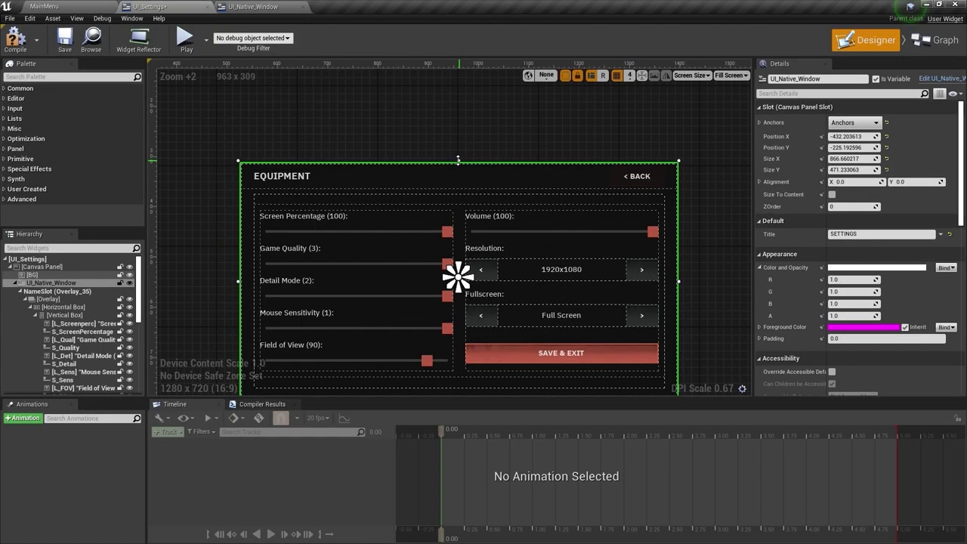
Switch to the MainMenu level and run it full screen
{"action": "left_click", "coordinate": [103, 6]}
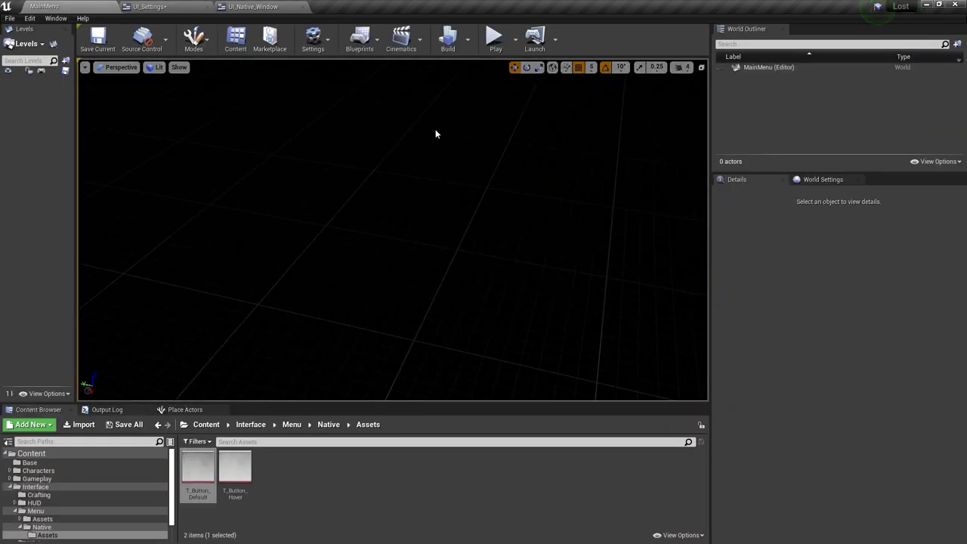
{"action": "key", "text": "F11"}
{"action": "key", "text": "alt+p"}
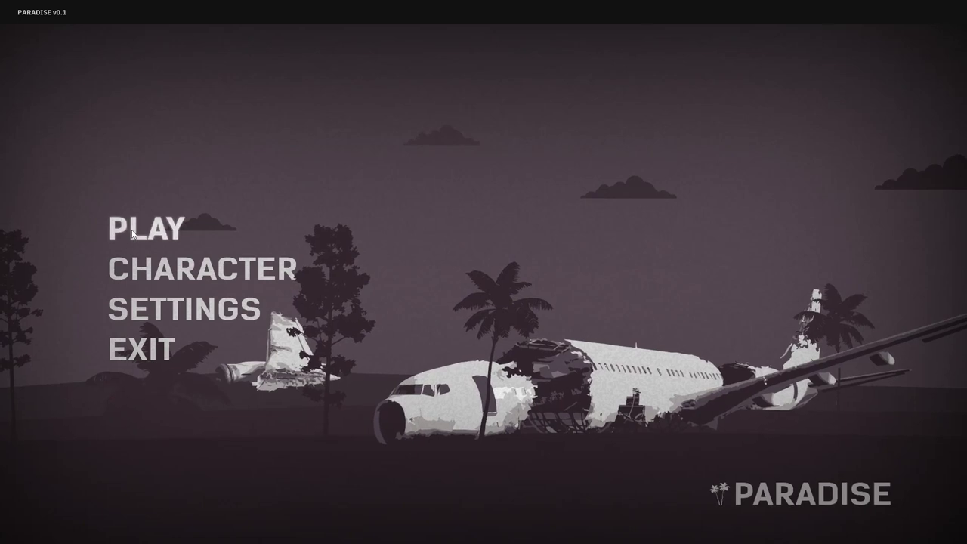
Test the tutorial prompt under PLAY and the edit prompt under CHARACTER, closing each one
{"action": "left_click", "coordinate": [133, 234]}
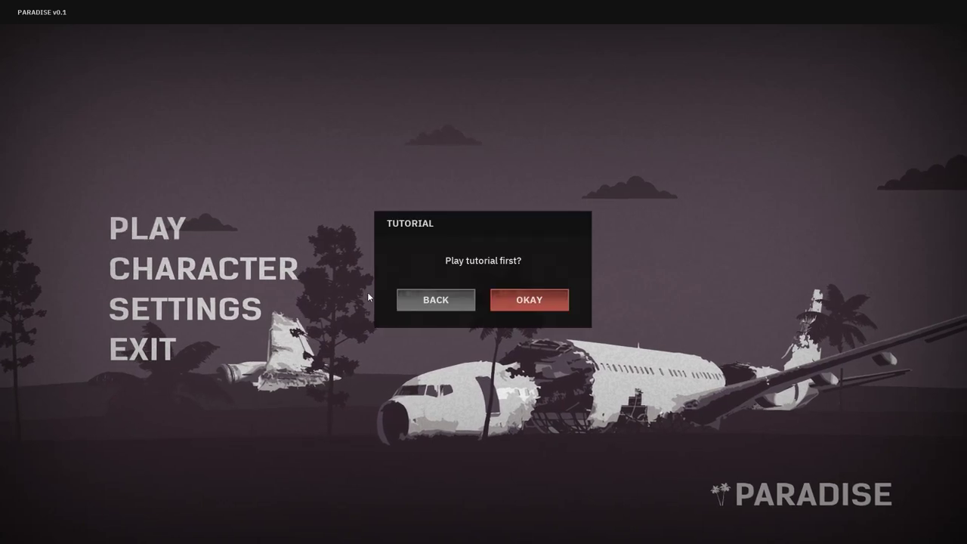
{"action": "left_click", "coordinate": [496, 301]}
{"action": "left_click", "coordinate": [252, 275]}
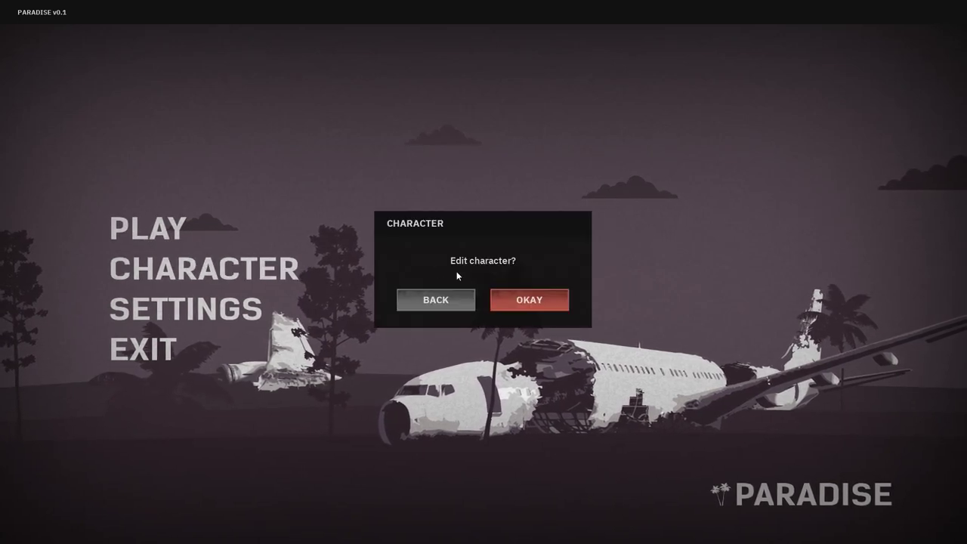
{"action": "left_click", "coordinate": [451, 303]}
Test the EXIT GAME prompt and the SETTINGS window, going back to the main menu from each
{"action": "left_click", "coordinate": [157, 351]}
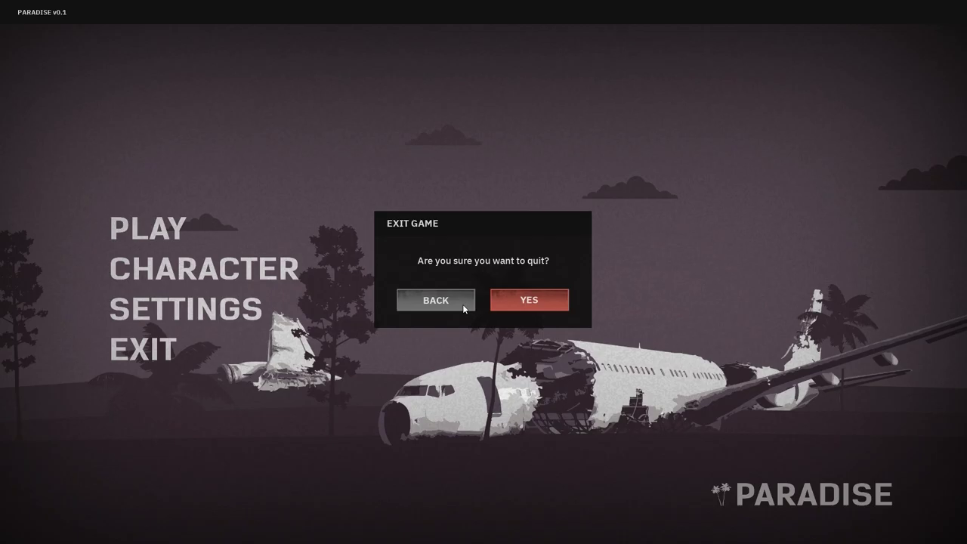
{"action": "left_click", "coordinate": [463, 304]}
{"action": "left_click", "coordinate": [241, 309]}
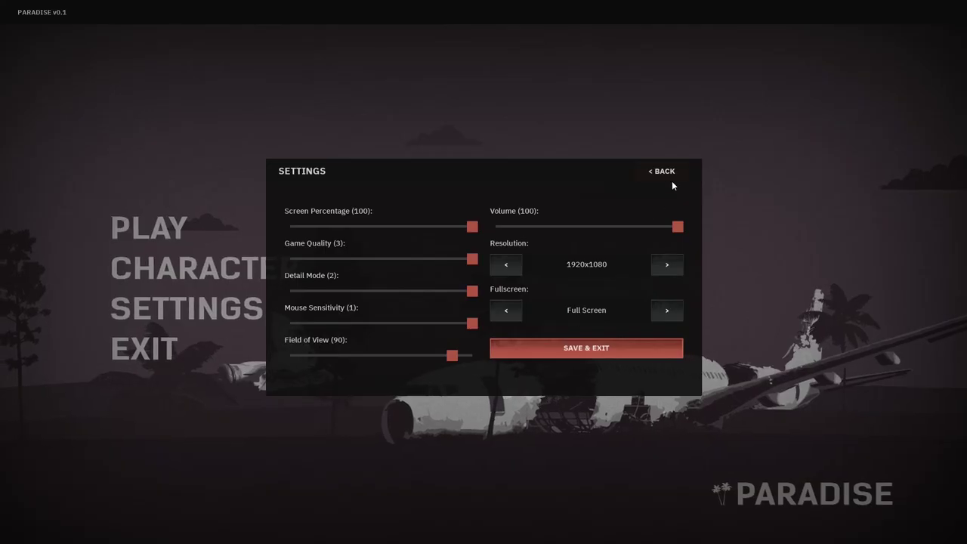
{"action": "left_click", "coordinate": [670, 178]}
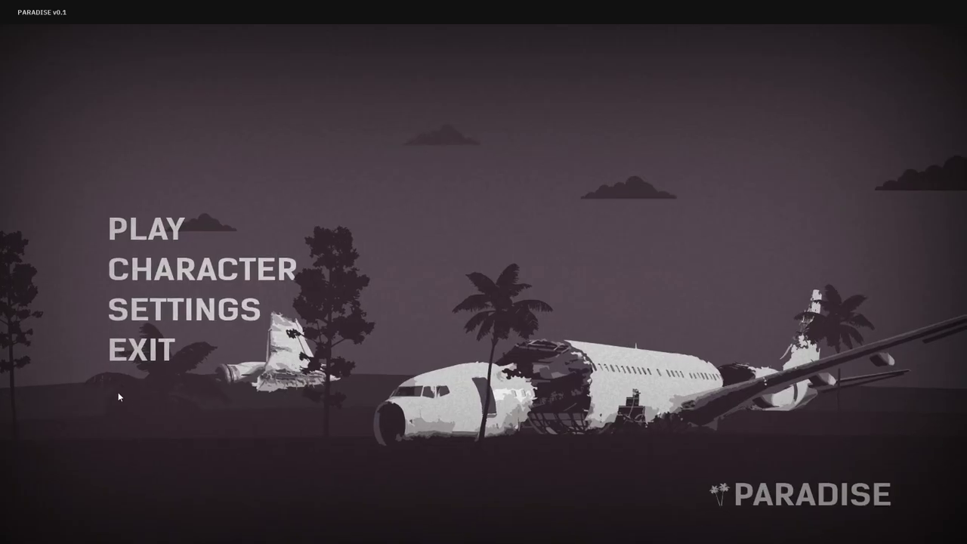
Open the EXIT prompt from the PARADISE main menu and answer it
{"action": "left_click", "coordinate": [115, 359]}
{"action": "left_click", "coordinate": [529, 300]}
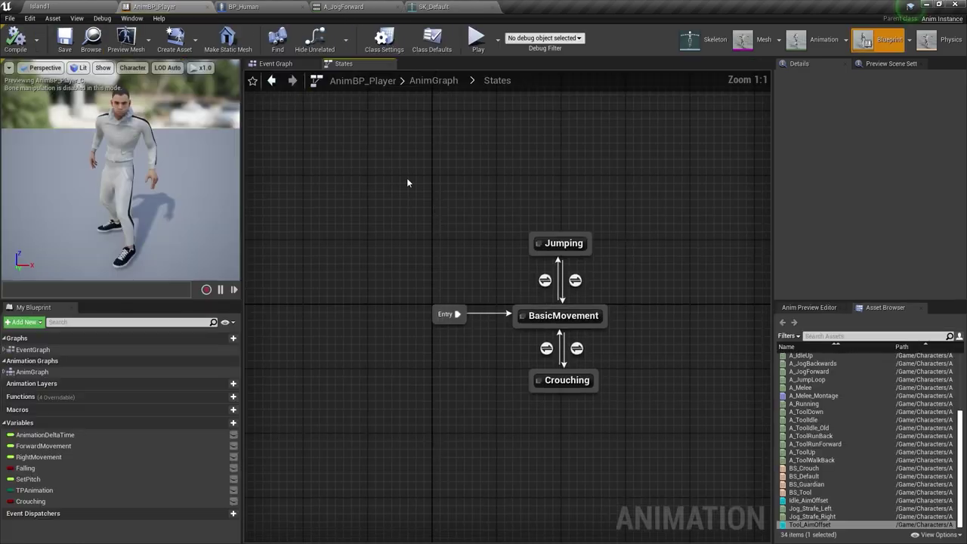
Open the BasicMovement state in AnimBP_Player and examine its Default, Tool and Bow pose blending
{"action": "double_click", "coordinate": [523, 292]}
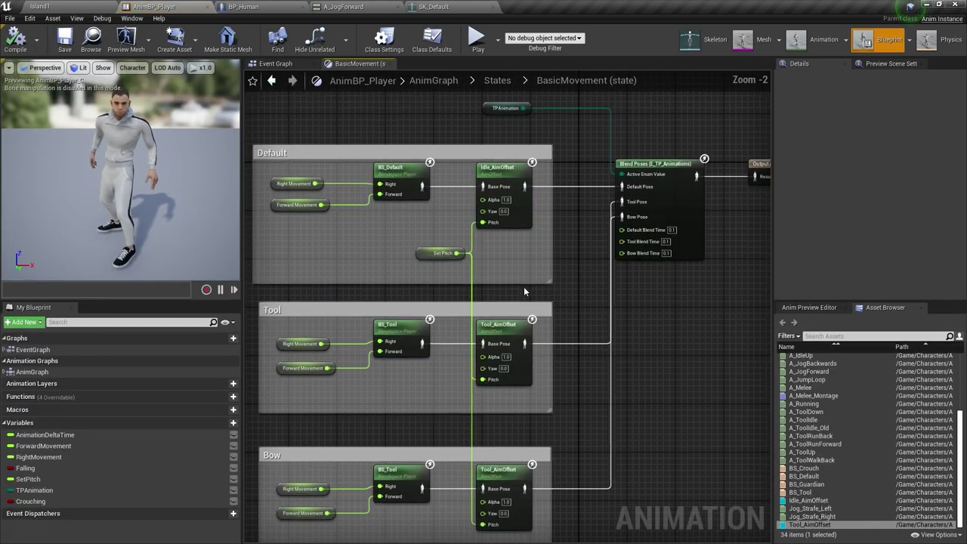
{"action": "scroll", "coordinate": [418, 224], "scroll_direction": "up", "scroll_amount": 2}
{"action": "right_click_drag", "start_coordinate": [418, 224], "coordinate": [350, 270]}
{"action": "scroll", "coordinate": [117, 125], "scroll_direction": "up", "scroll_amount": 5}
{"action": "scroll", "coordinate": [117, 125], "scroll_direction": "down", "scroll_amount": 5}
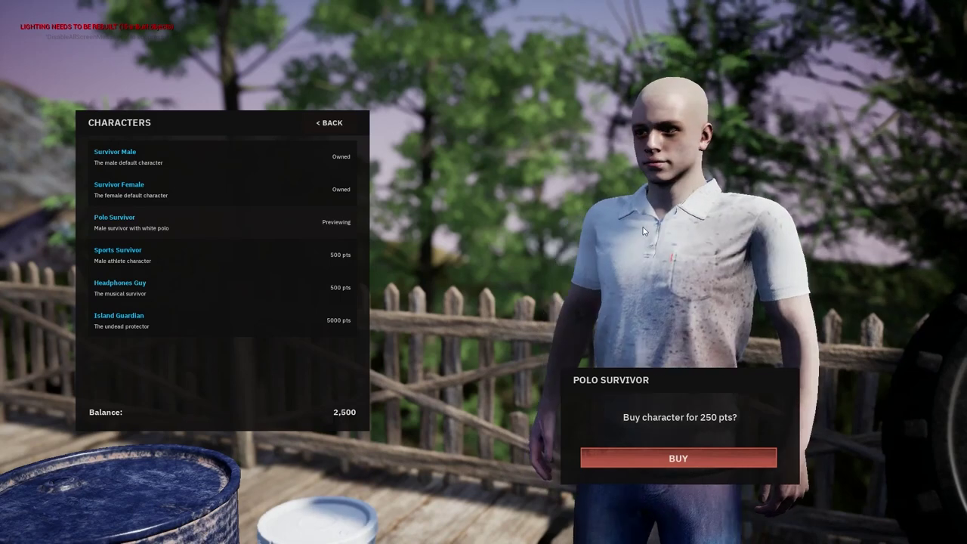
Preview the Sports Survivor and Headphones Guy characters in the CHARACTERS list
{"action": "left_click", "coordinate": [270, 244]}
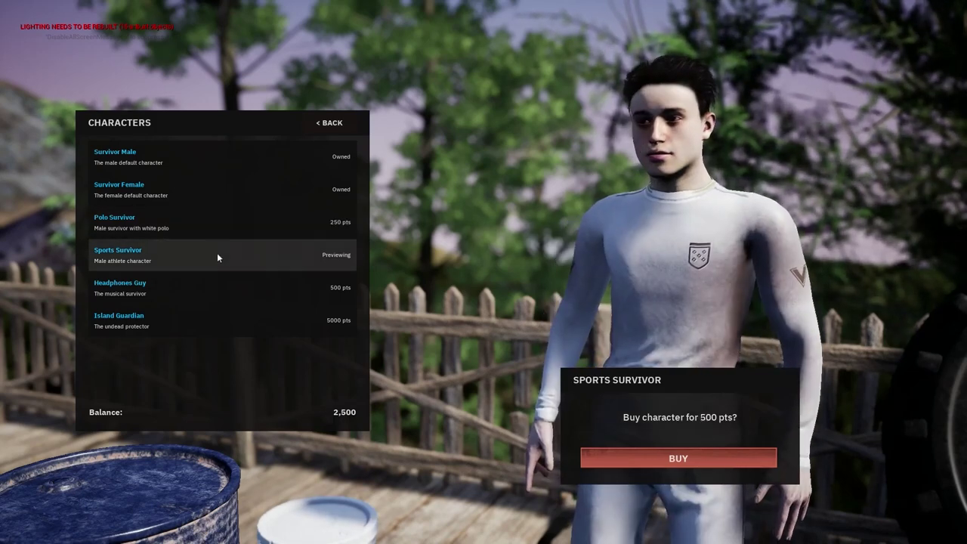
{"action": "left_click", "coordinate": [227, 287]}
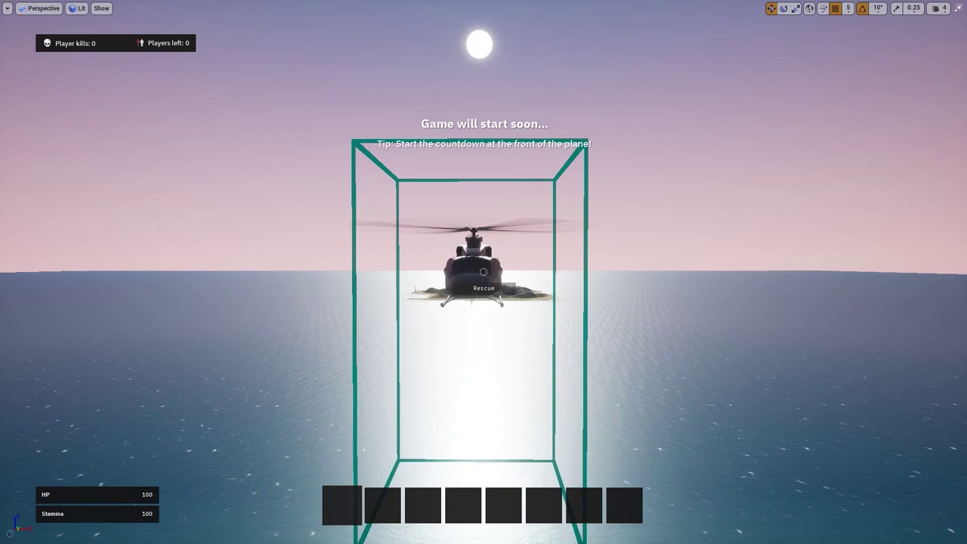
Stop the play session showing the rescue helicopter over the sea
{"action": "key", "text": "Escape"}
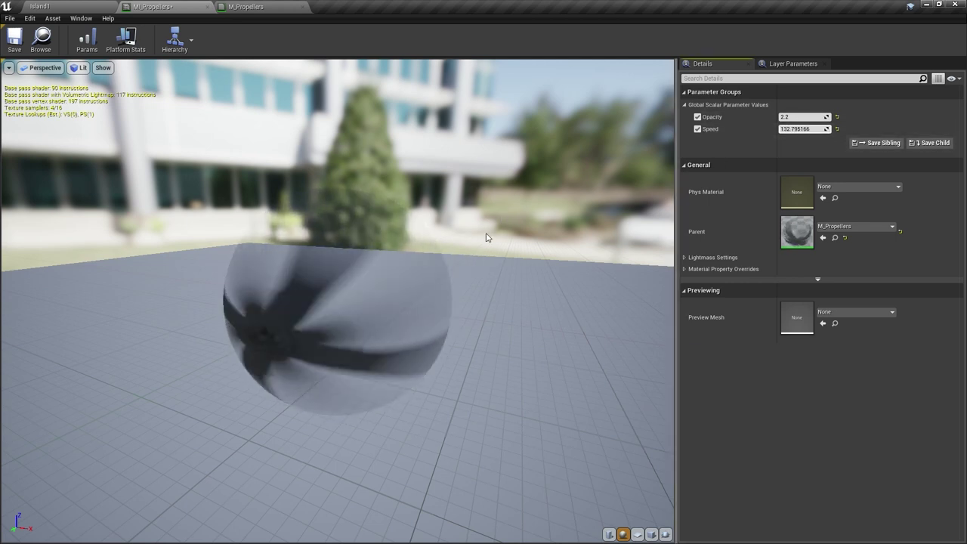
Set the propeller material instance's Speed to 40 and inspect the previews of the instance and its parent M_Propellers
{"action": "left_click_drag", "start_coordinate": [487, 237], "coordinate": [704, 181]}
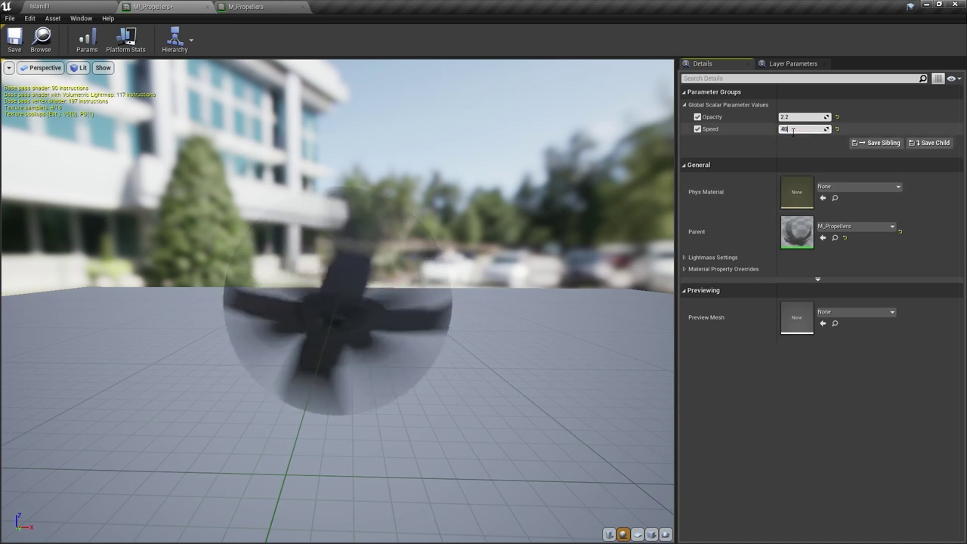
{"action": "key", "text": "Return"}
{"action": "left_click_drag", "start_coordinate": [555, 255], "coordinate": [521, 259]}
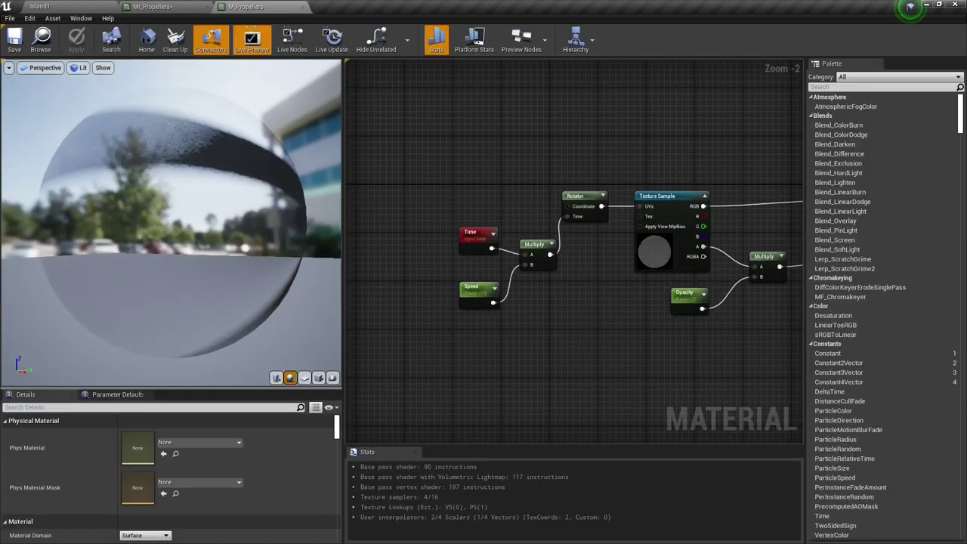
{"action": "left_click_drag", "start_coordinate": [171, 219], "coordinate": [177, 181]}
{"action": "left_click_drag", "start_coordinate": [231, 204], "coordinate": [231, 317]}
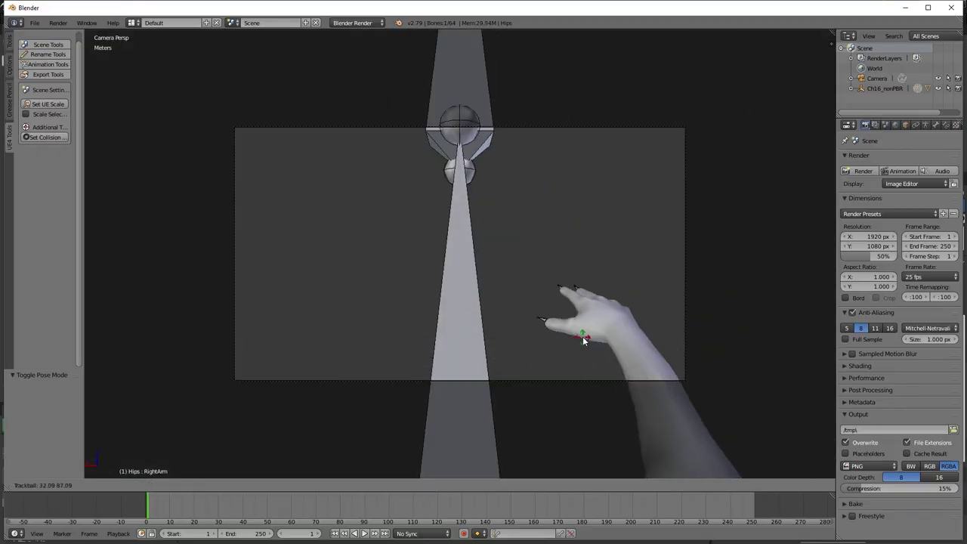
Switch to Blender and try a trackball rotation of the RightArm bone in the camera view
{"action": "right_click", "coordinate": [576, 335]}
{"action": "left_click", "coordinate": [933, 202]}
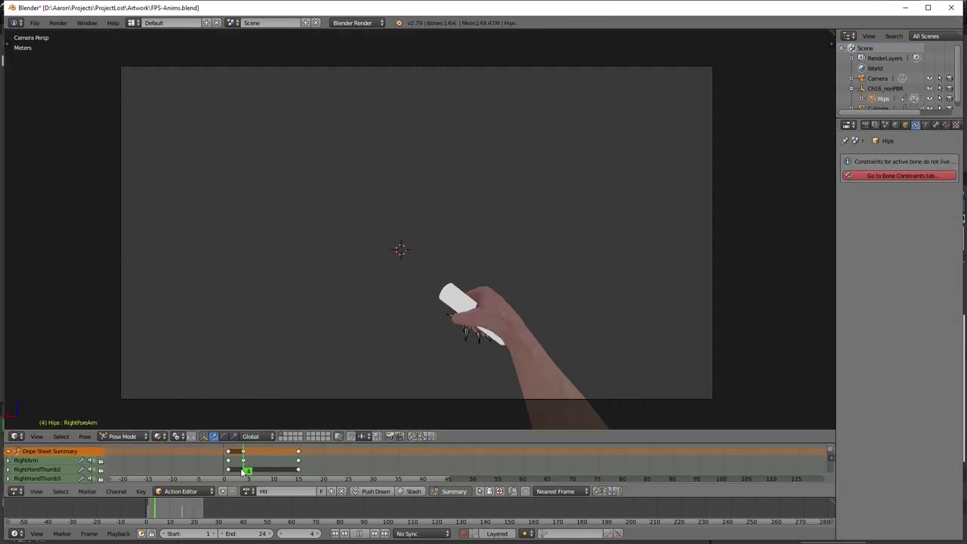
Rotate the RightForeArm bone outward with a free trackball rotation in the Hit action, working outside the camera view
{"action": "scroll", "coordinate": [395, 283], "scroll_direction": "down", "scroll_amount": 3}
{"action": "middle_click_drag", "start_coordinate": [395, 283], "coordinate": [541, 284]}
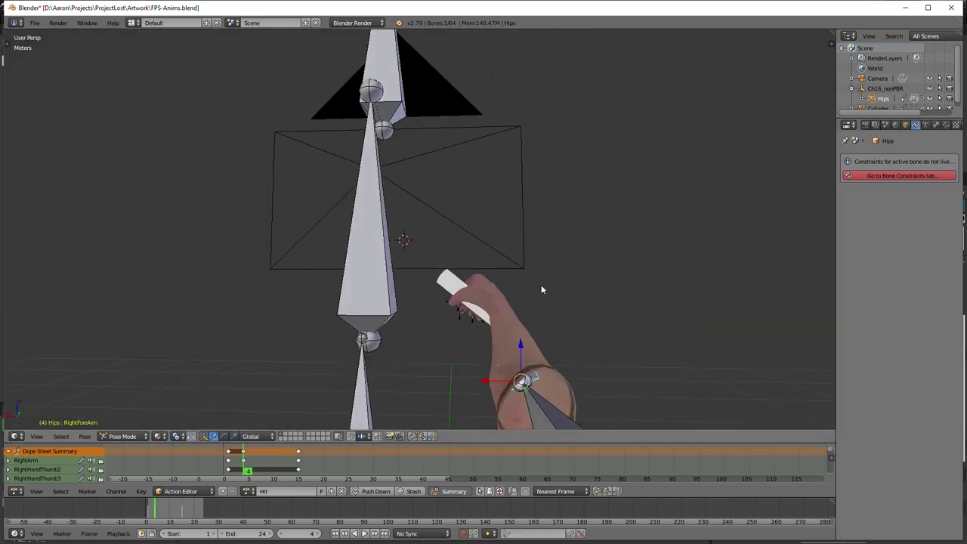
{"action": "key", "text": "r"}
{"action": "key", "text": "r"}
{"action": "left_click", "coordinate": [549, 308]}
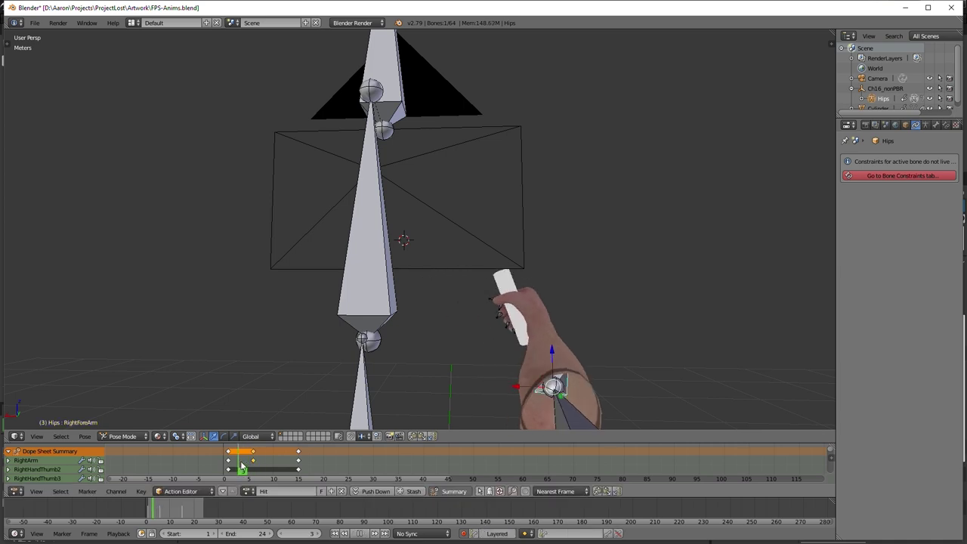
{"action": "scroll", "coordinate": [510, 331], "scroll_direction": "down", "scroll_amount": 2}
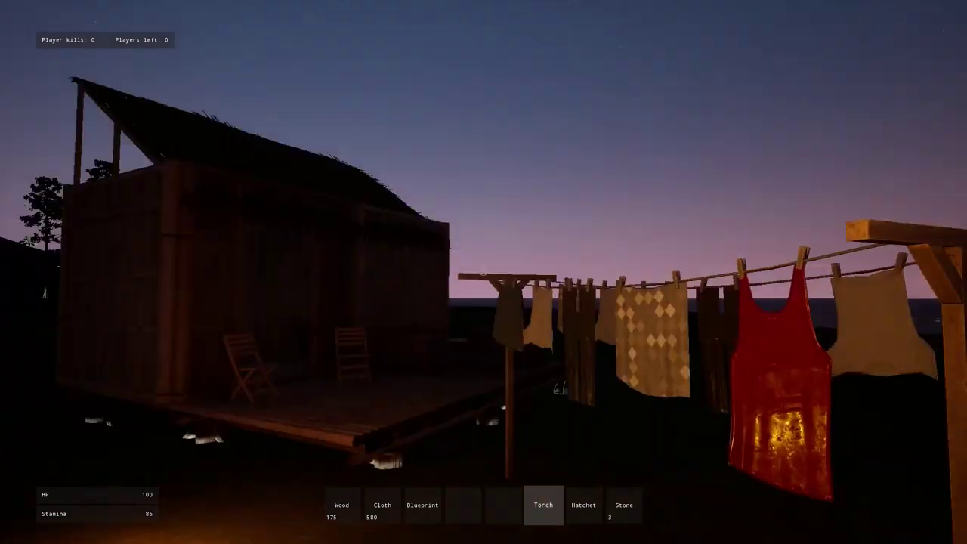
Playtest the torch at dusk in the game, walking around the wooden house's porch and the glowing OBJ letters
{"action": "key", "text": "w"}
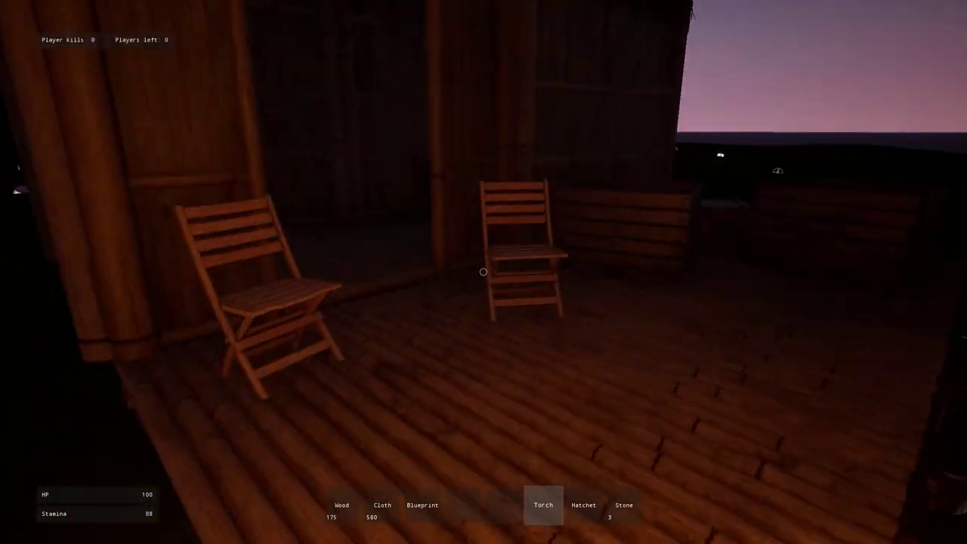
{"action": "key", "text": "w"}
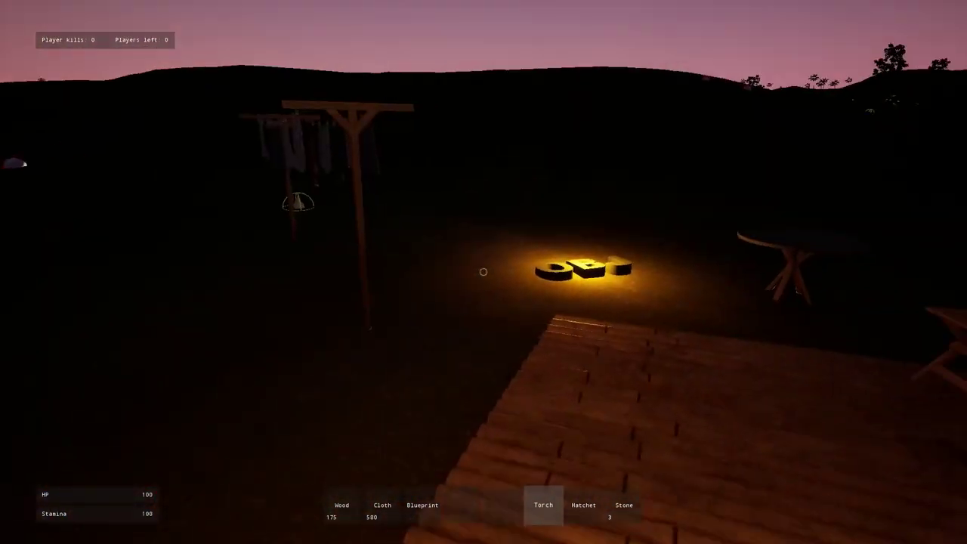
{"action": "key", "text": "w"}
{"action": "key", "text": "space"}
{"action": "key", "text": "s"}
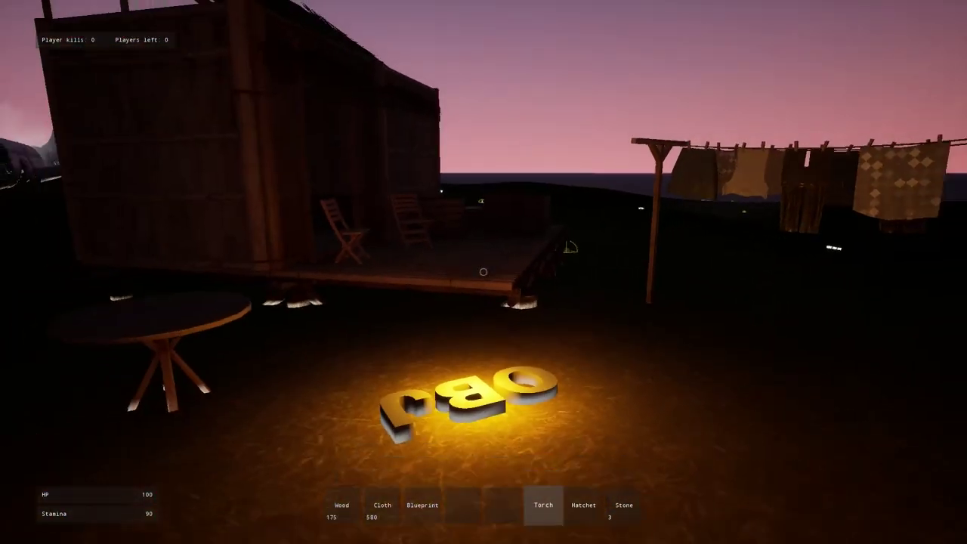
{"action": "key", "text": "s"}
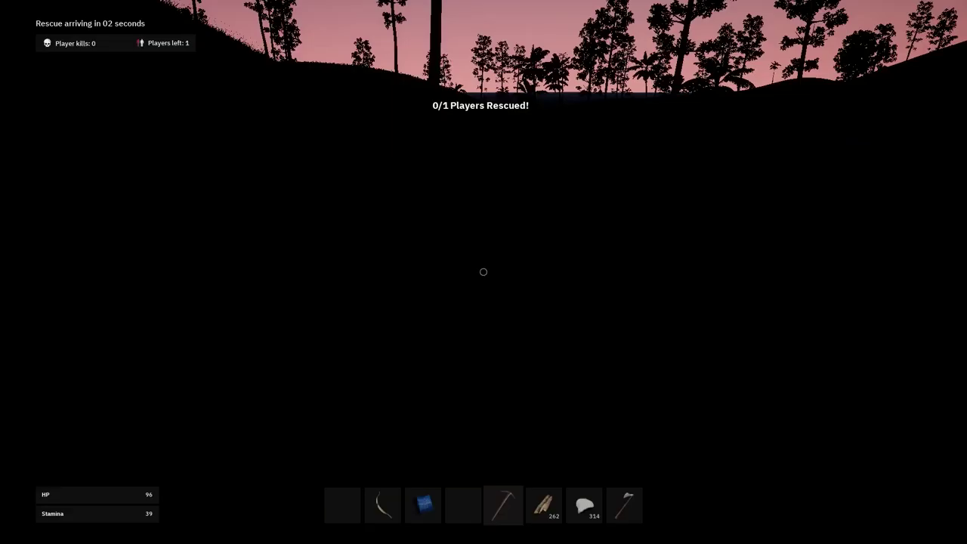
Playtest the rescue arrival, crossing the wooded hill, switching hotbar slots and sprinting toward the helicopter above the red smoke
{"action": "key", "text": "w"}
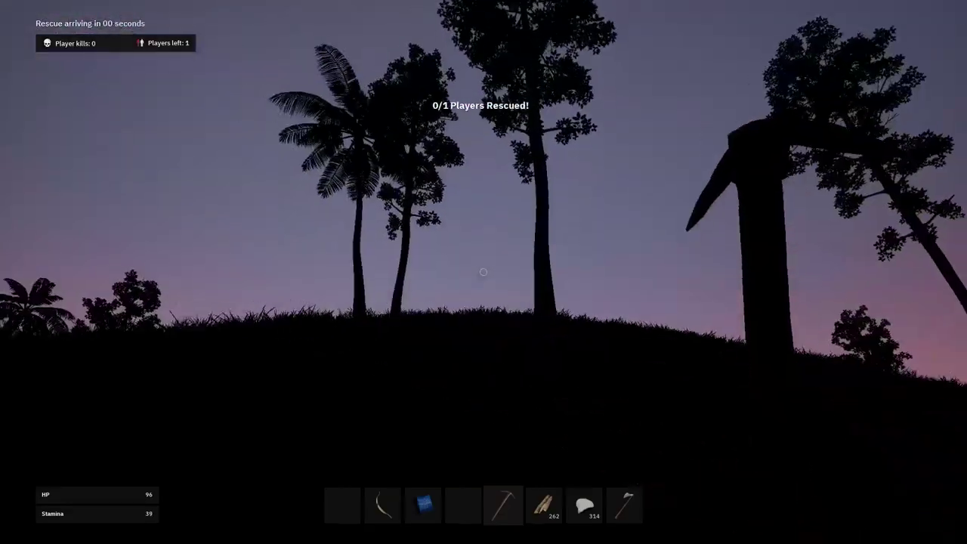
{"action": "scroll", "coordinate": [484, 272], "scroll_direction": "down", "scroll_amount": 3}
{"action": "left_click", "coordinate": [484, 272]}
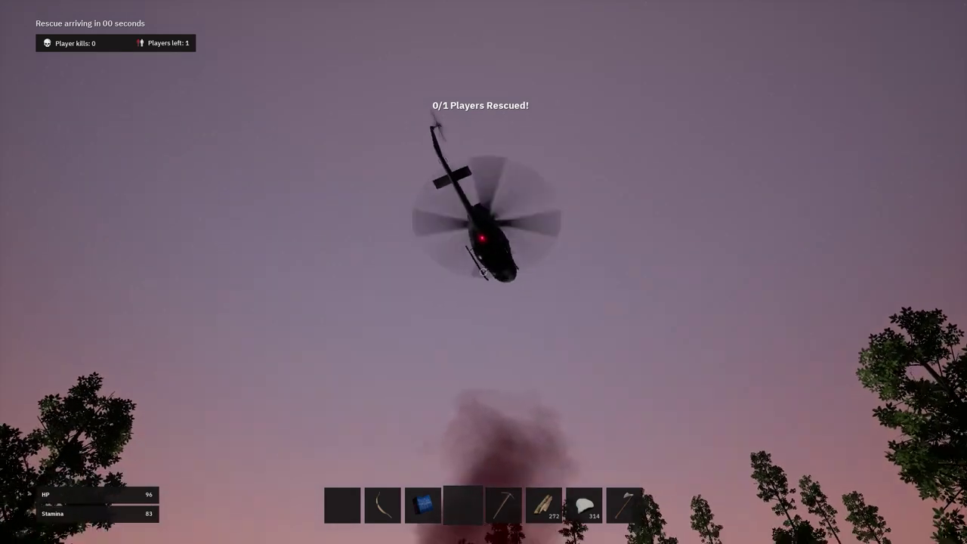
{"action": "key", "text": "shift+w"}
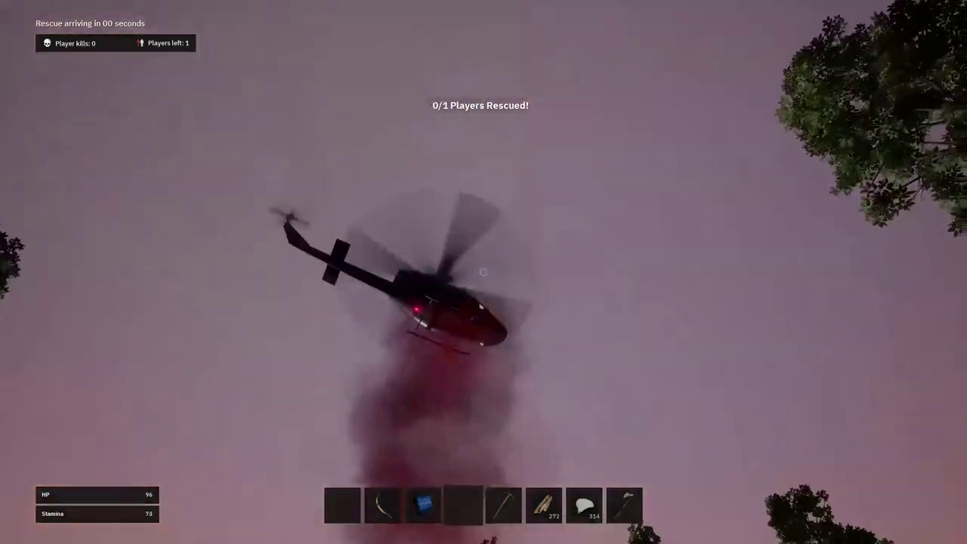